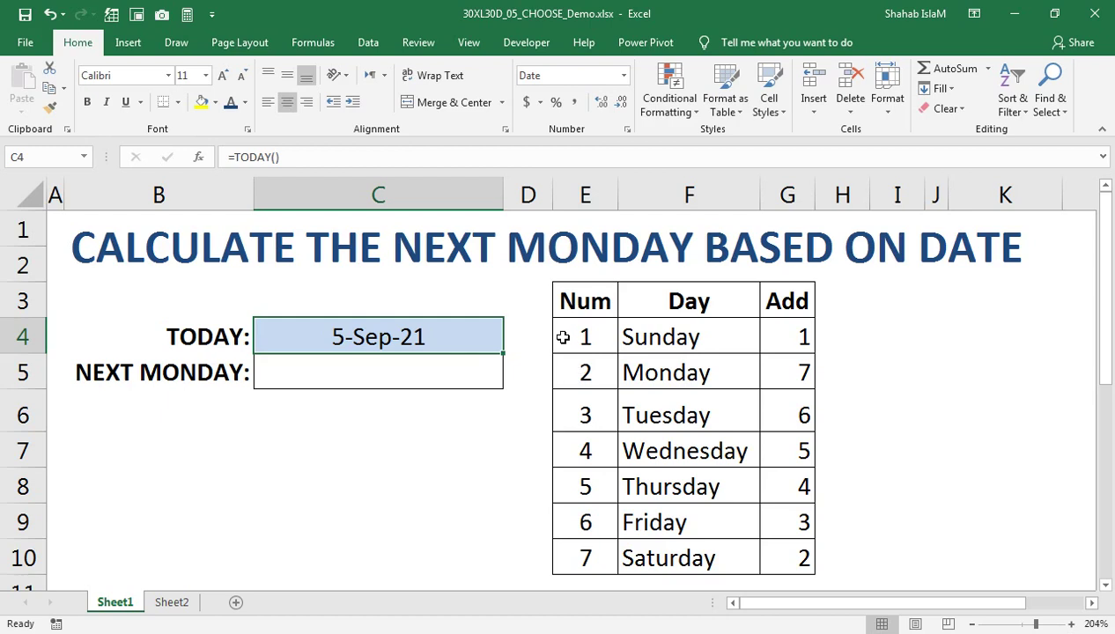
Step: Try a trial =WEEKDAY(C4 formula in an empty cell, then erase it
click(451, 438)
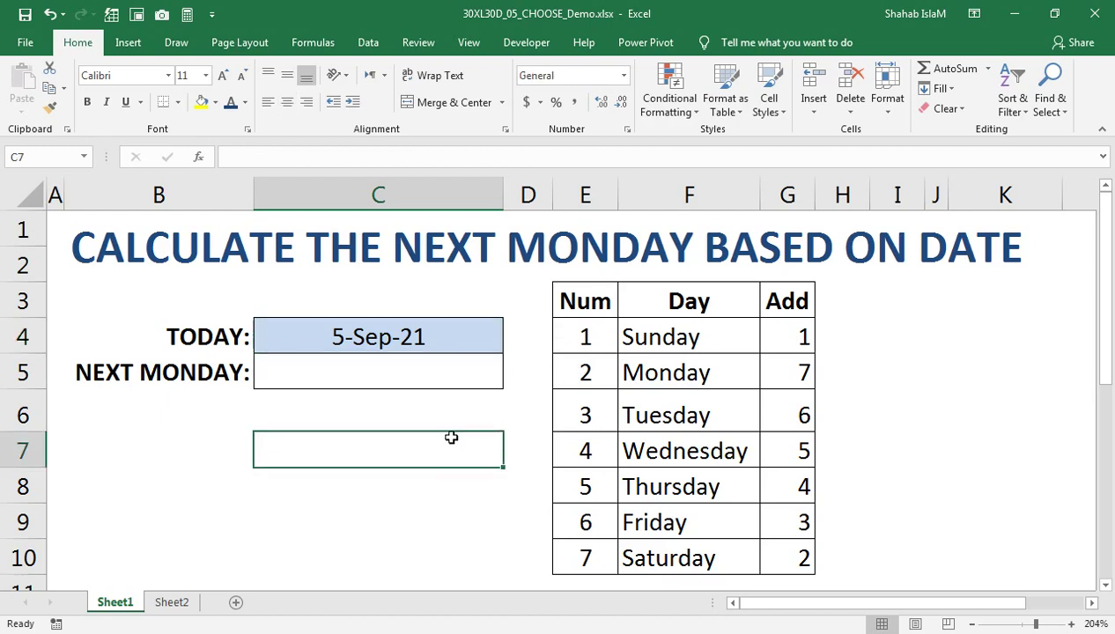
text(=WE)
key(Down)
key(Tab)
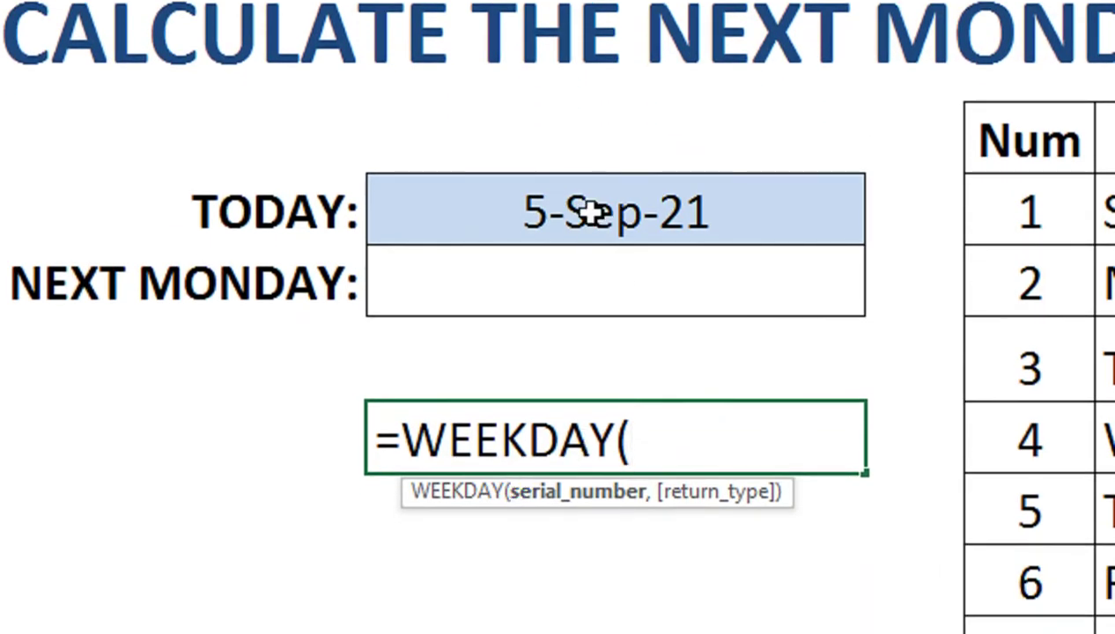
click(599, 315)
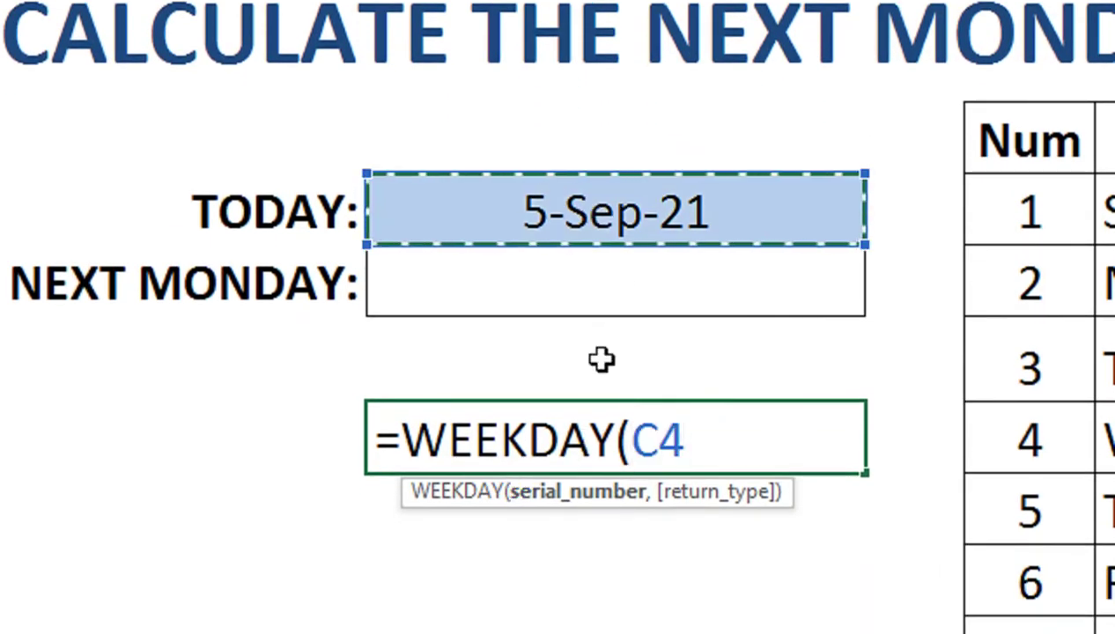
text(,)
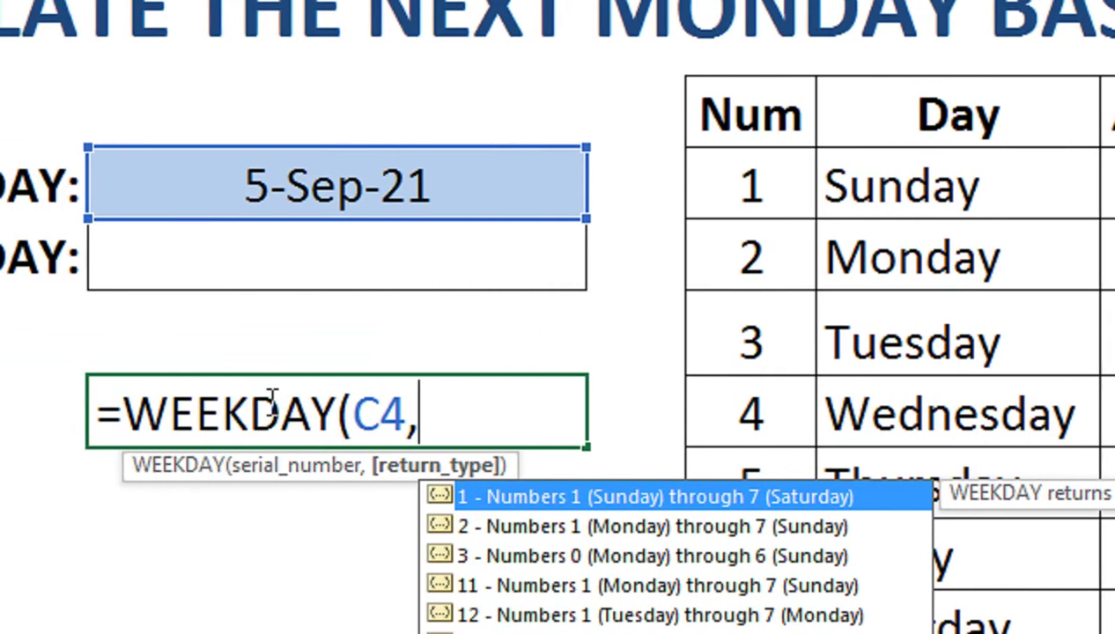
key(BackSpace)
key(BackSpace)
key(BackSpace)
key(BackSpace)
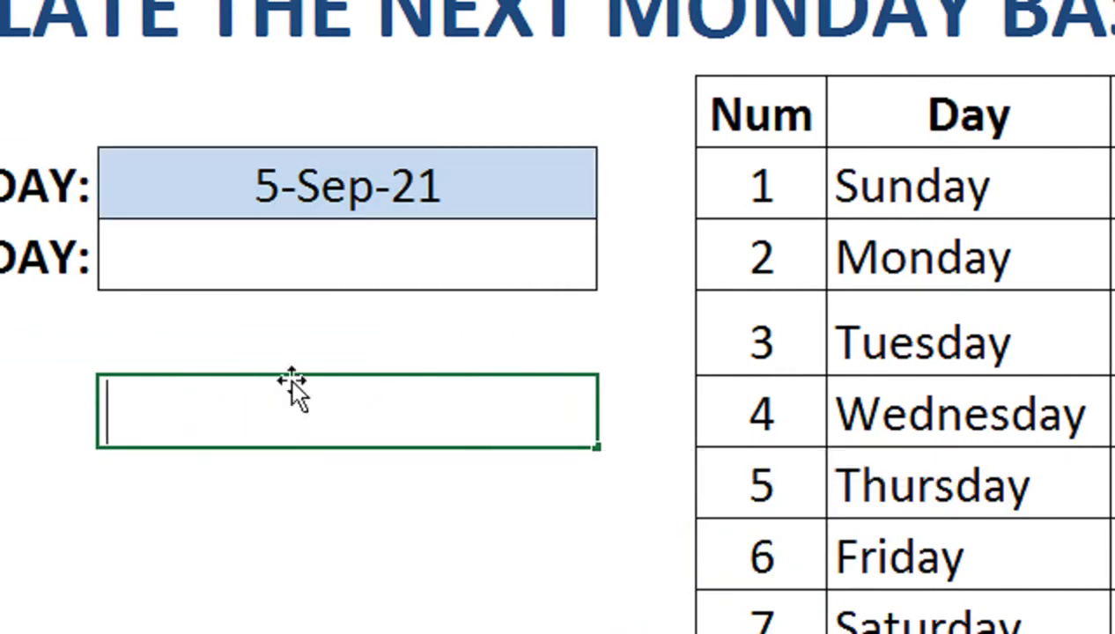
Step: In C5, enter the opening =C4+CHOOSE(WEEKDAY(C4) of the NEXT MONDAY formula
click(299, 249)
text(=)
key(Up)
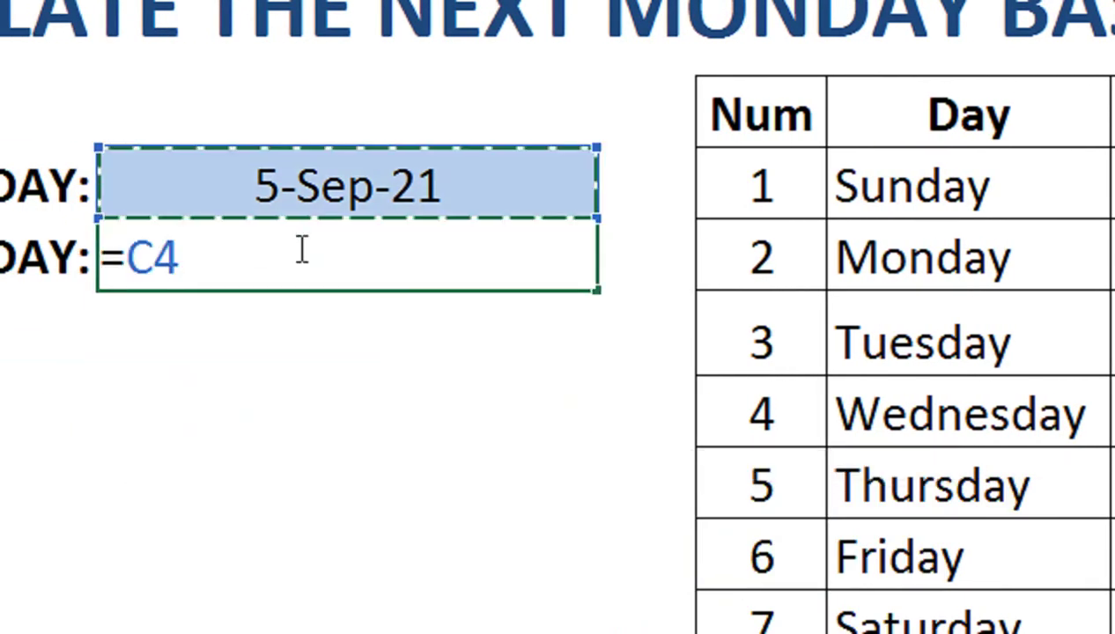
text(+CHOOSE(W)
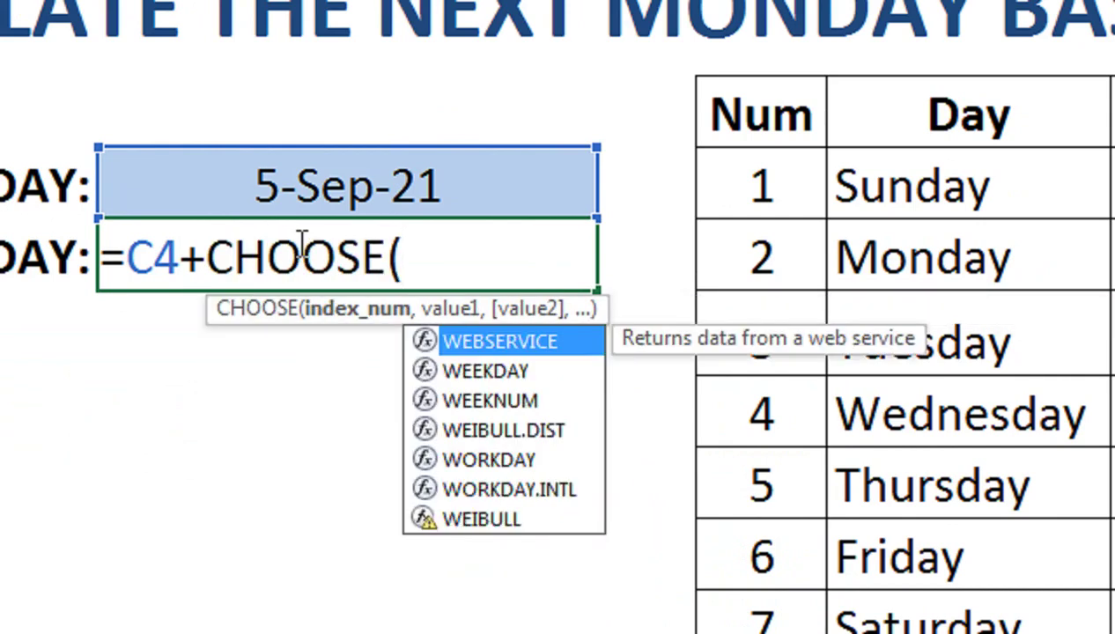
text(EK)
key(BackSpace)
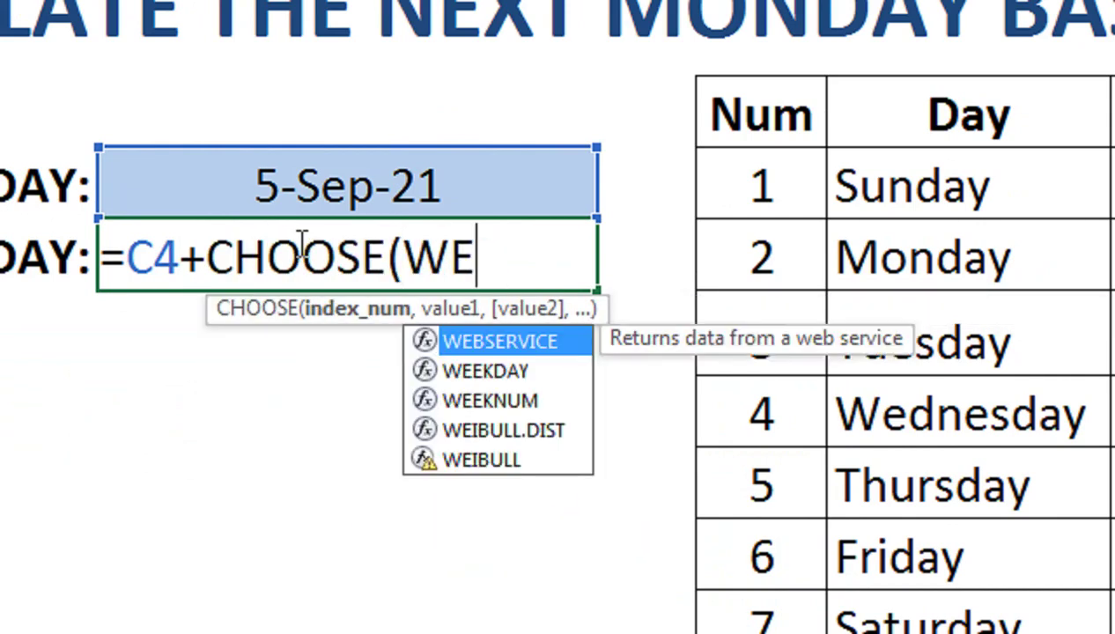
key(Down)
key(Tab)
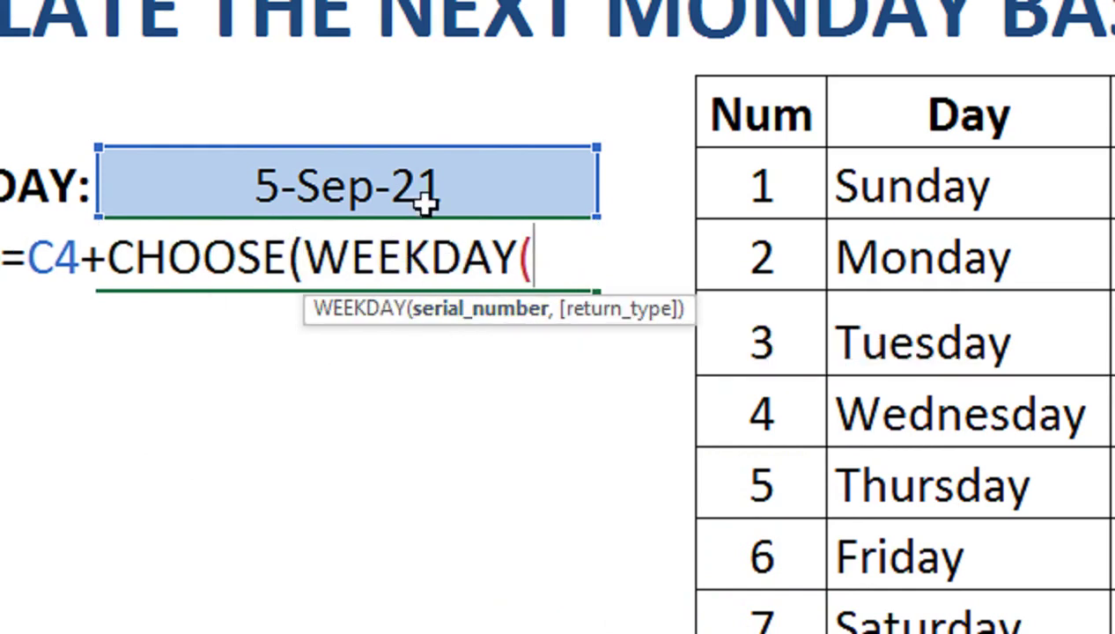
click(427, 185)
text())
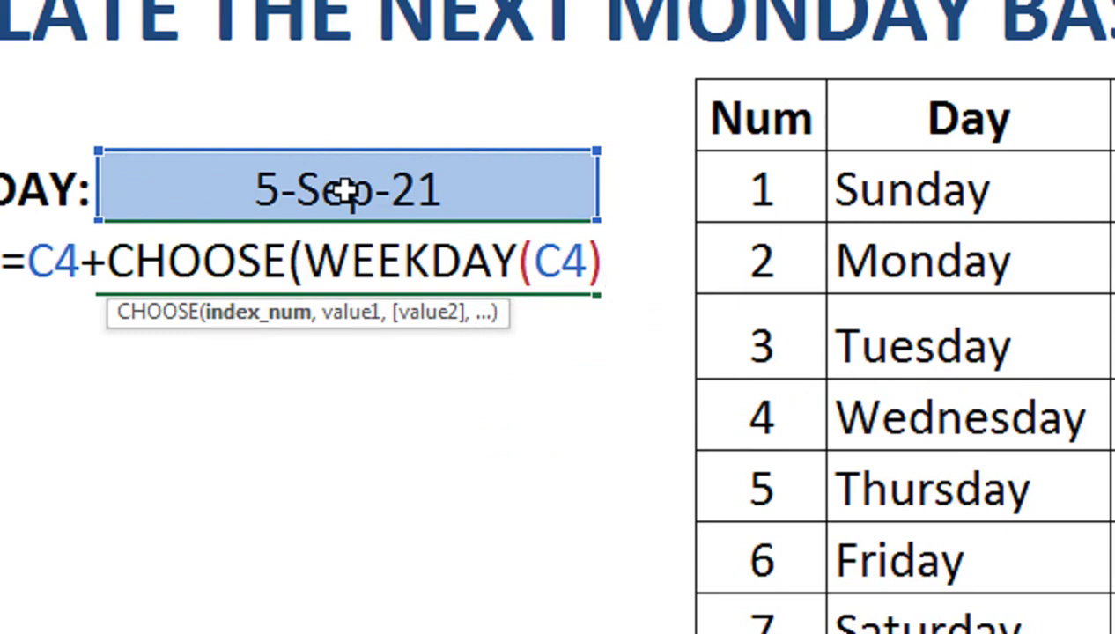
Step: Add the CHOOSE offsets 1,7,6,5,4,3 after WEEKDAY(C4)
text(,)
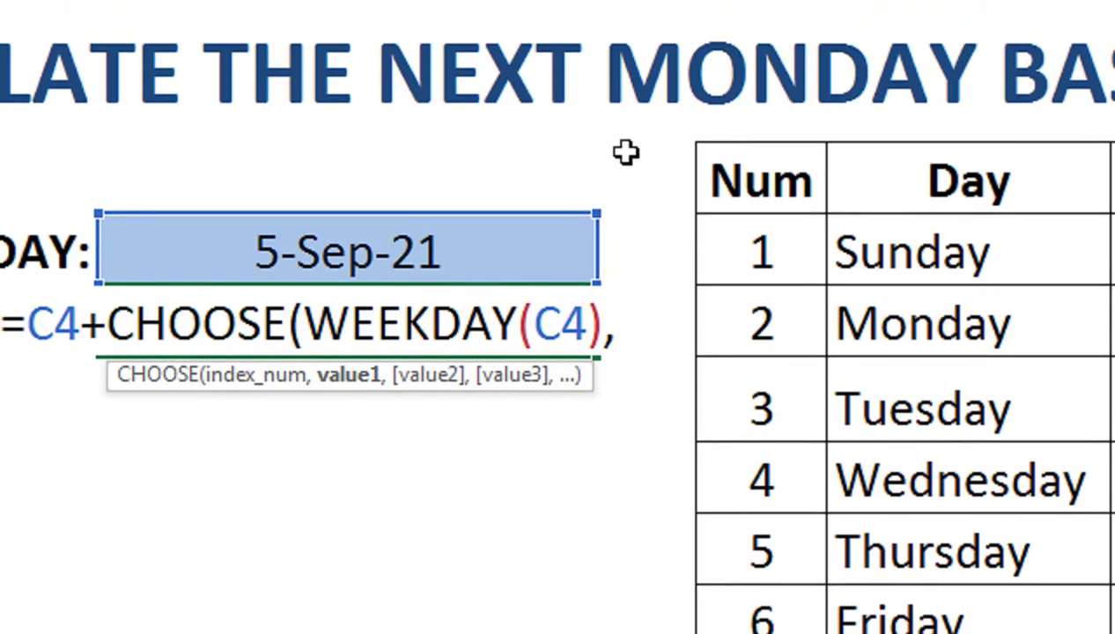
text(1)
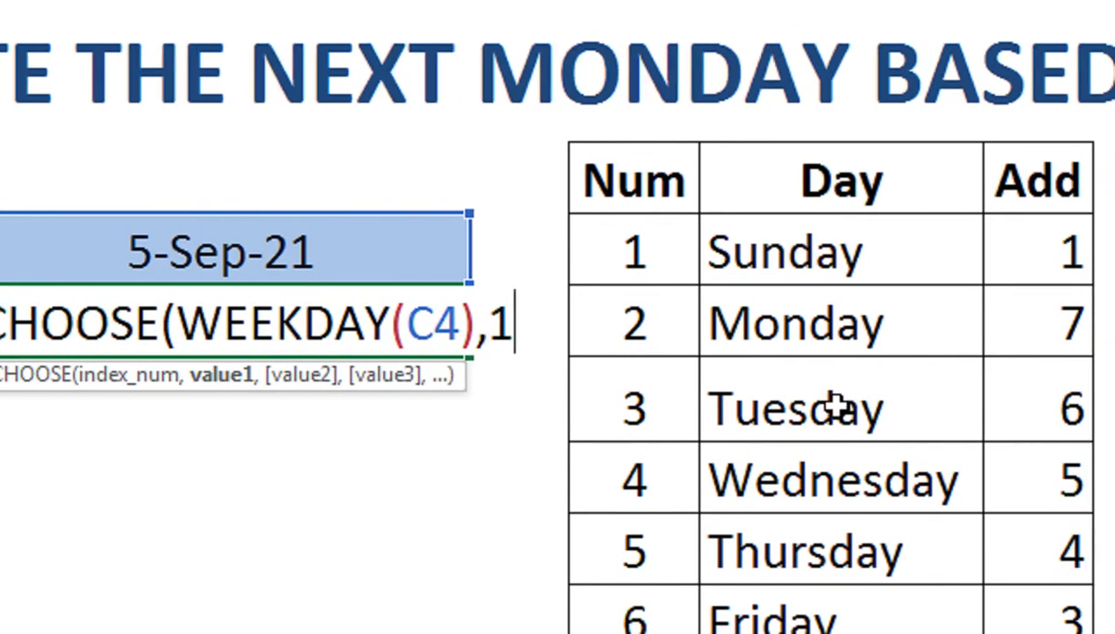
text(,)
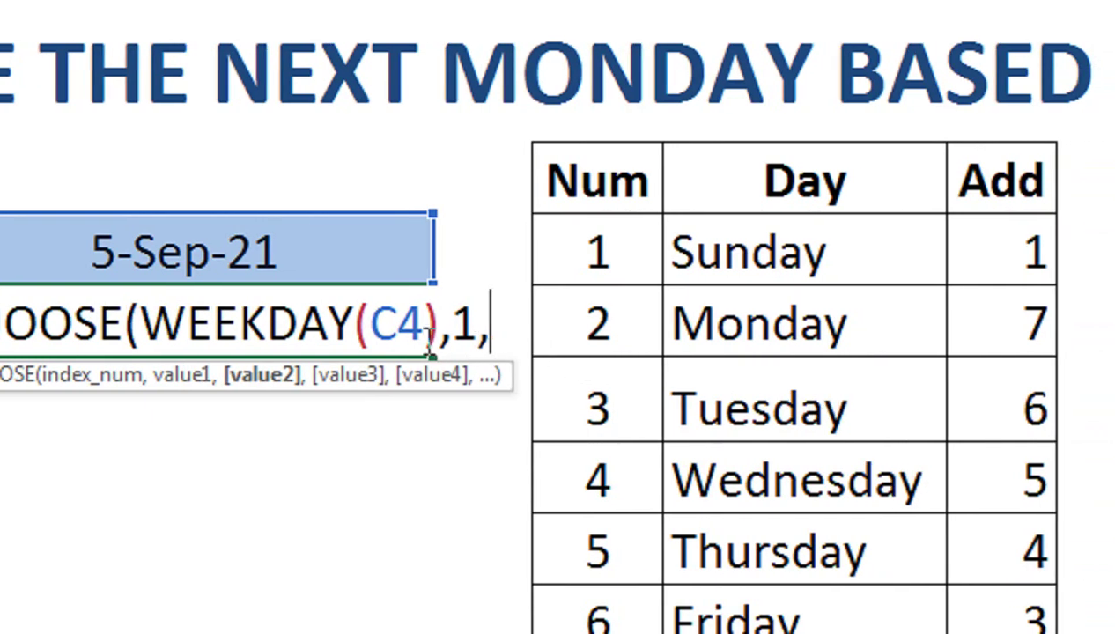
text(7,)
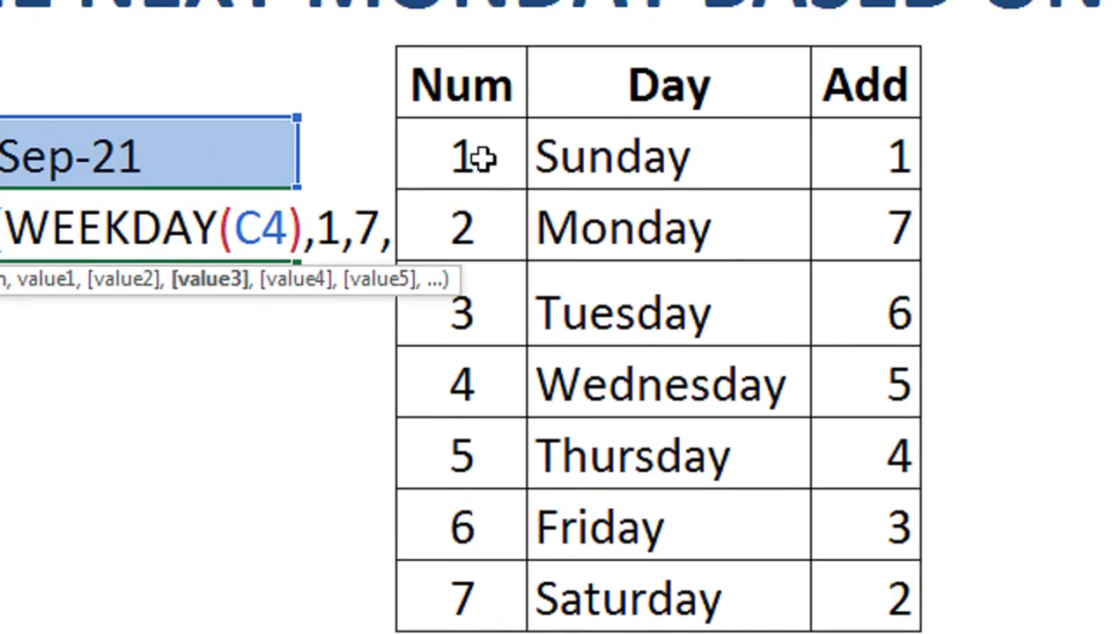
text(6,)
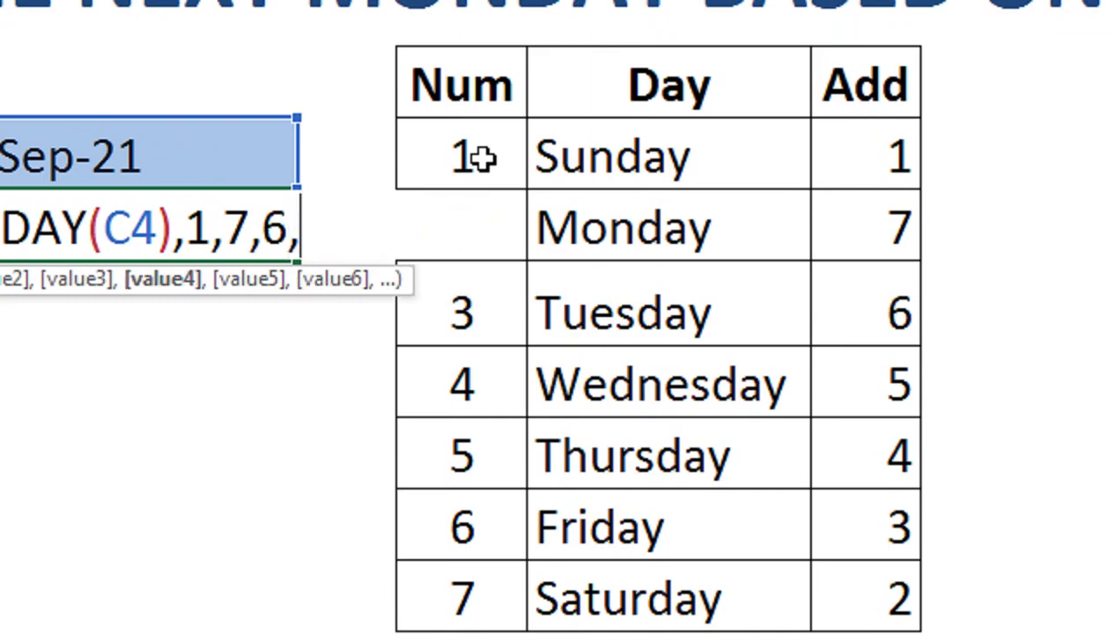
text(5,)
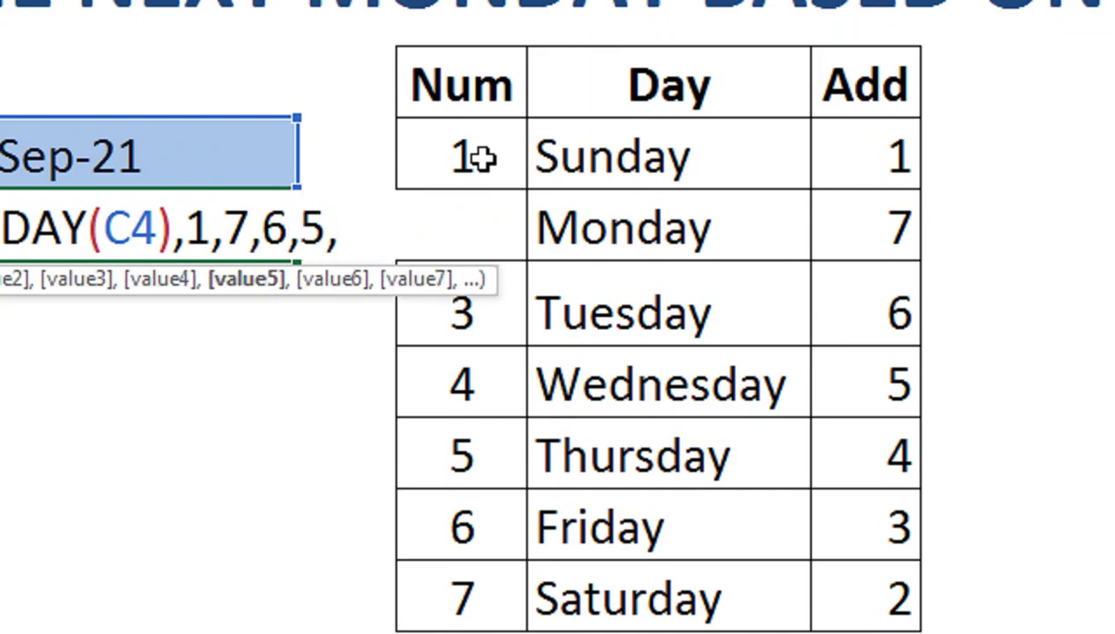
text(,5)
key(BackSpace)
key(BackSpace)
text(4)
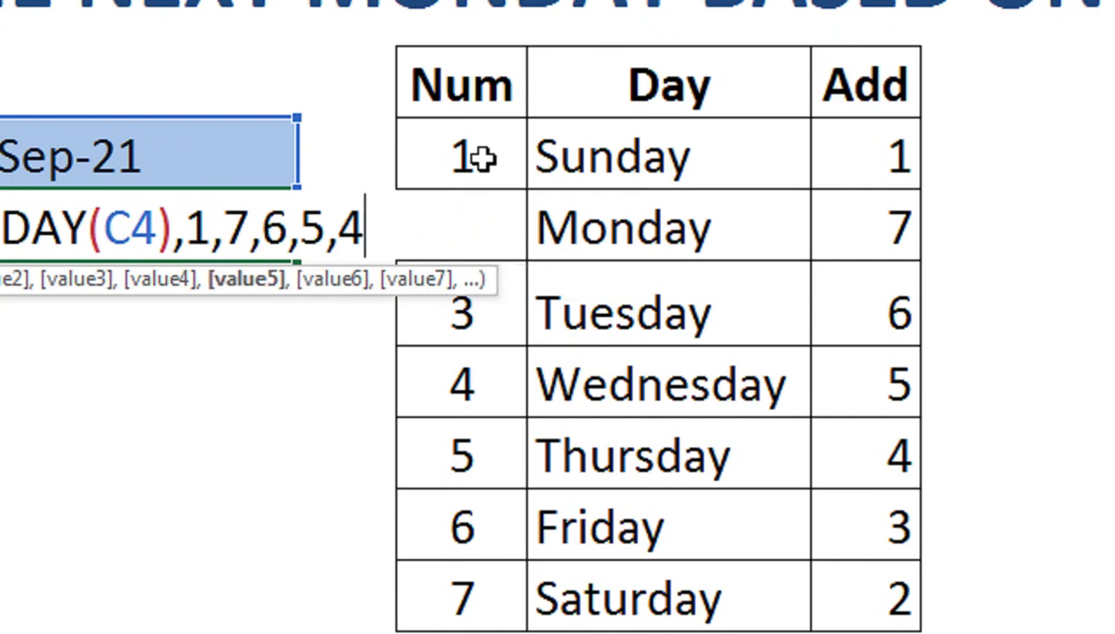
text(,)
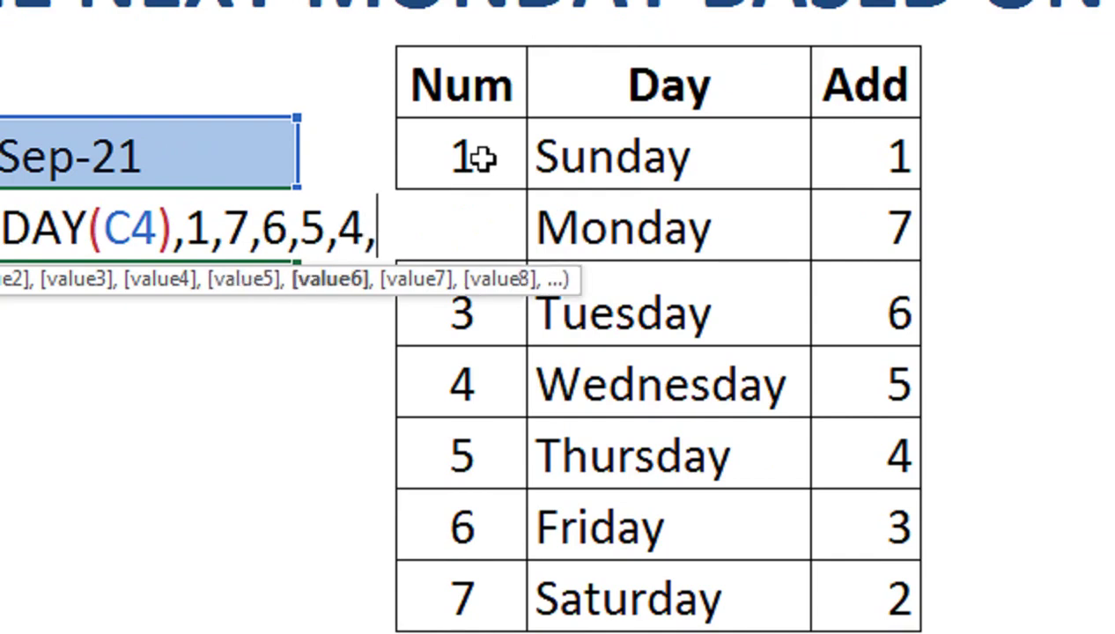
text(3)
Step: Decline Excel's correction, add the final 2 and close the formula so C5 shows 6-Sep-21
key(Return)
key(Tab)
key(Return)
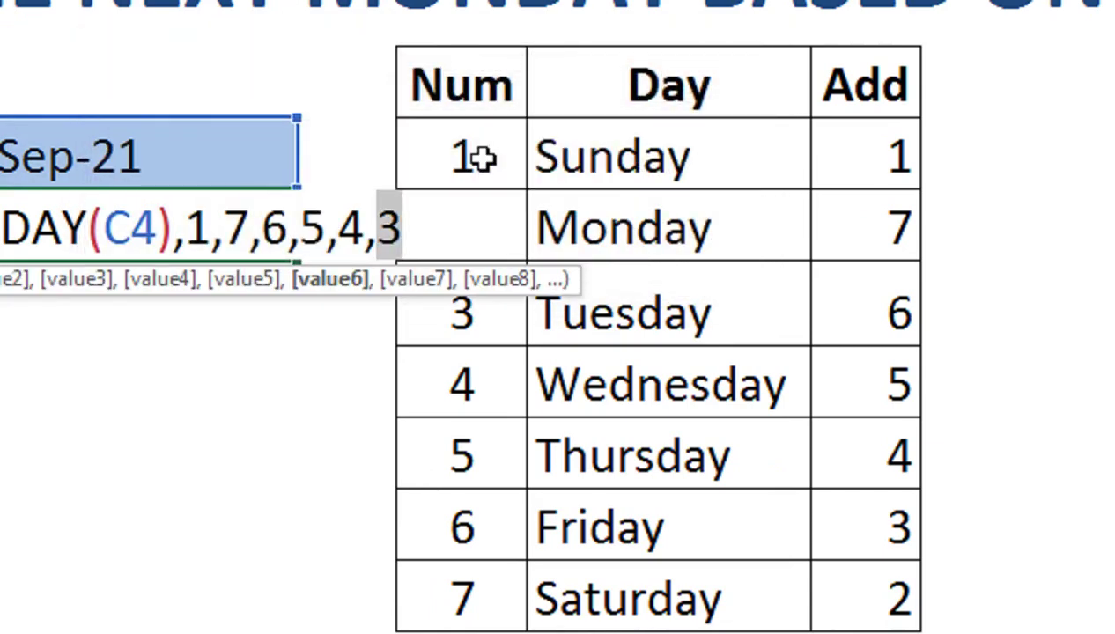
key(Right)
text(,)
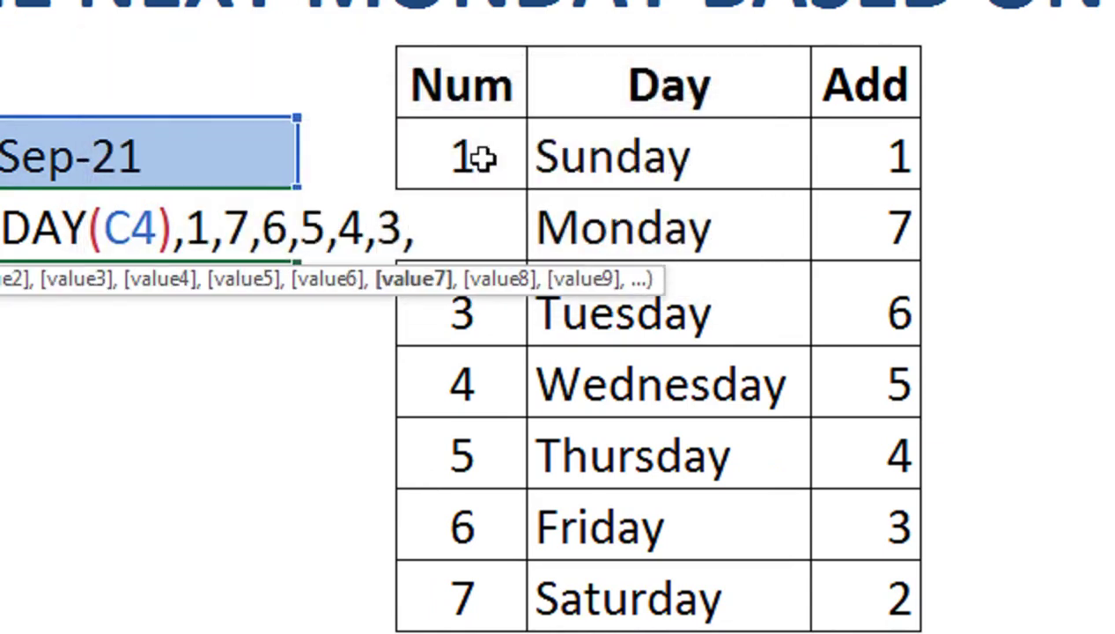
text(2)
text())
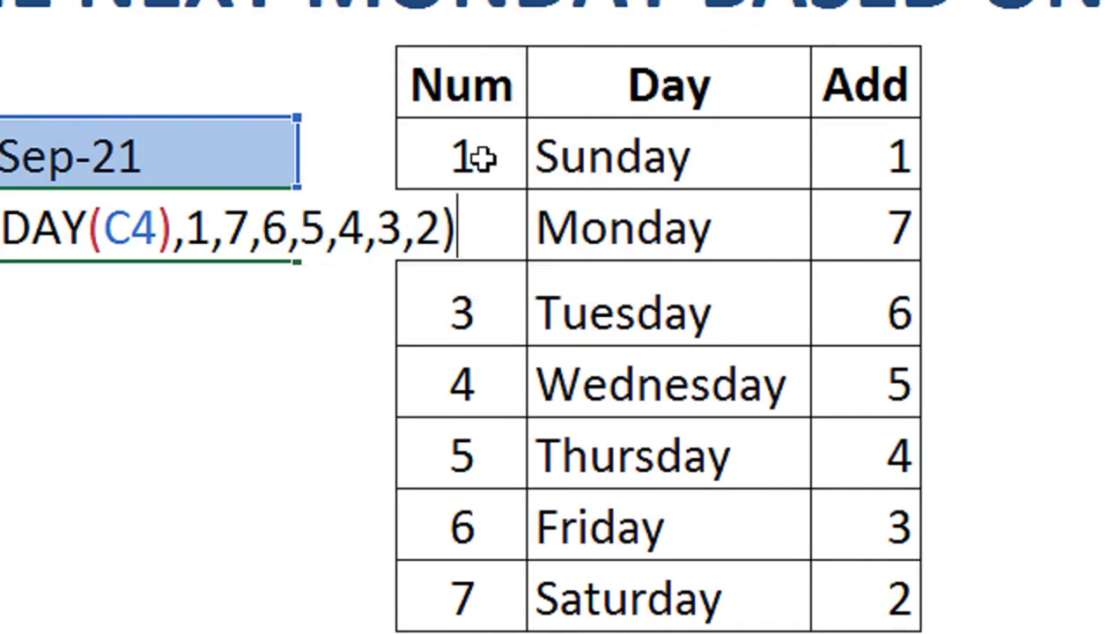
key(Return)
key(Up)
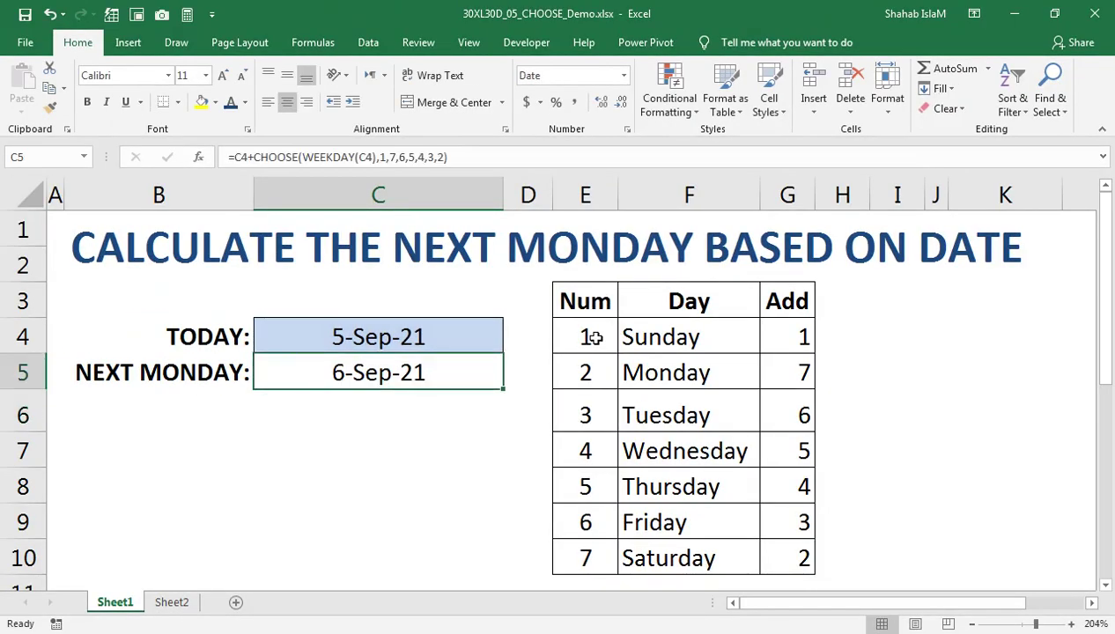
Step: Inspect C4's =TODAY() formula, then begin overwriting C4 with the date 11-SEP-21
double_click(325, 336)
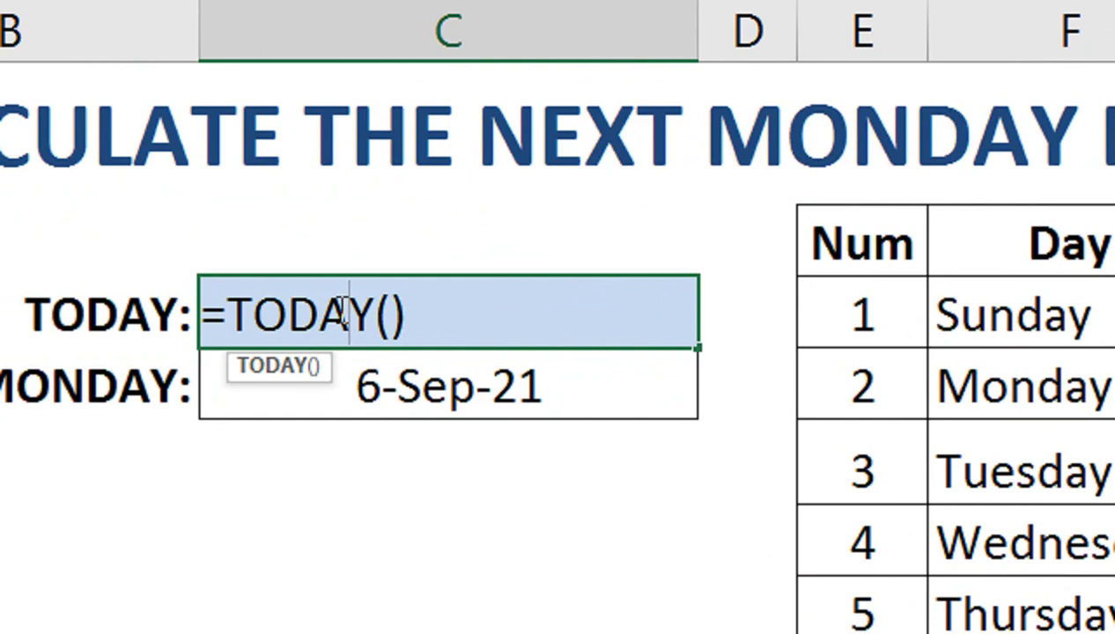
key(Return)
click(342, 308)
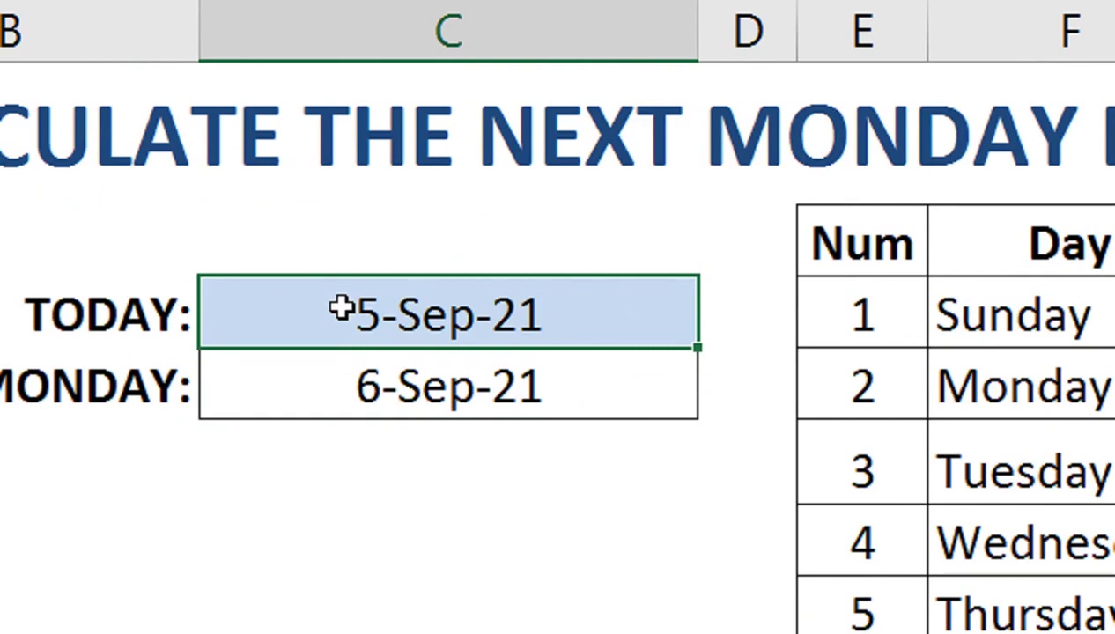
text(11-)
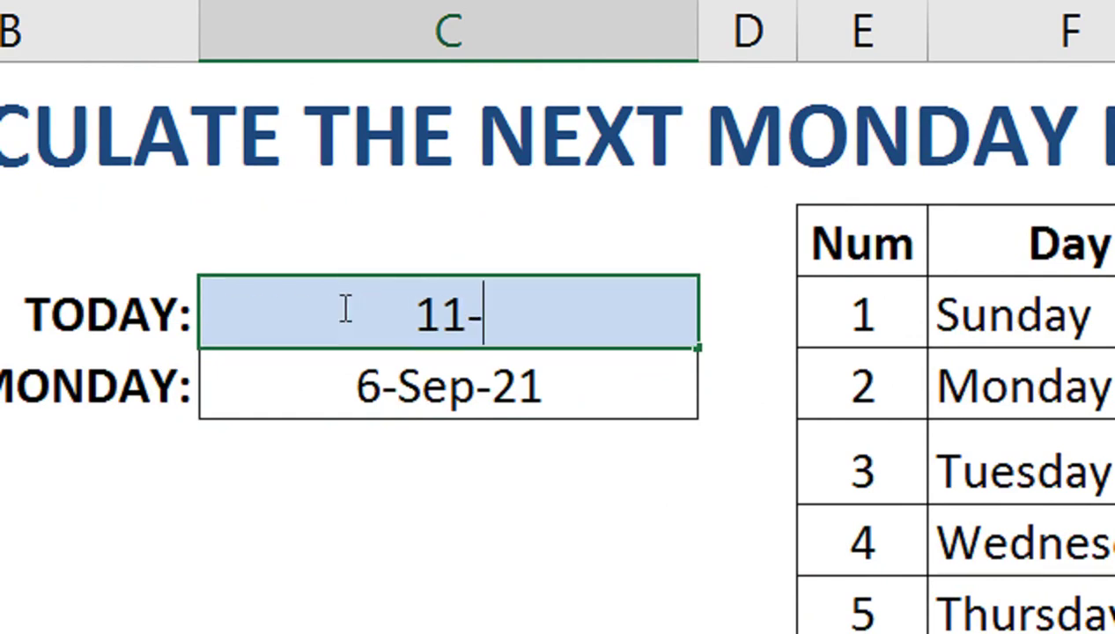
text(SEP-)
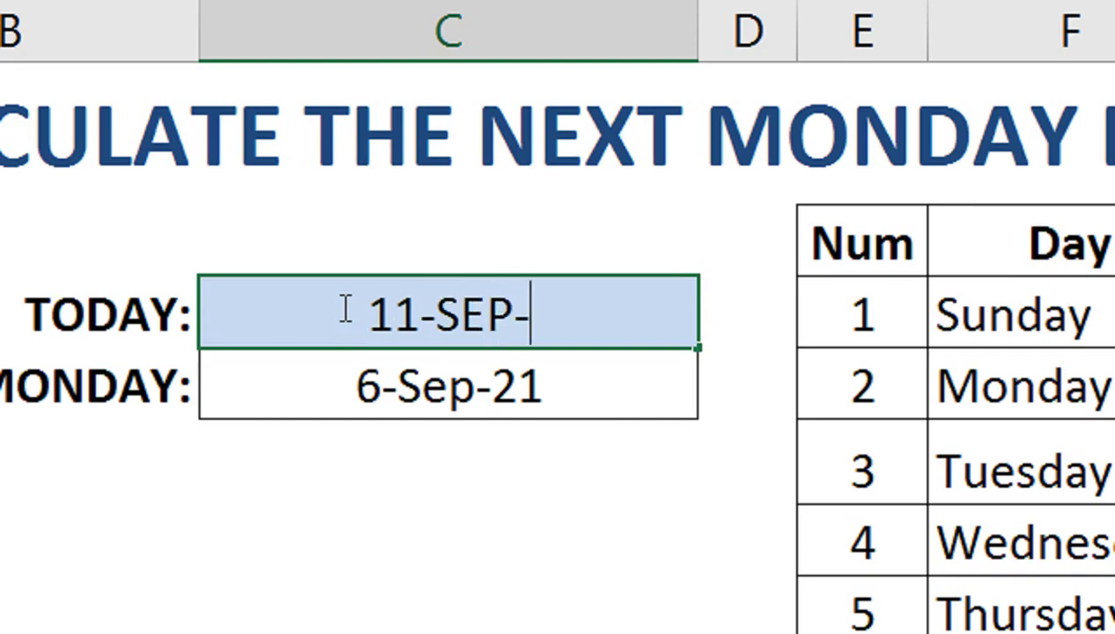
text(21)
Step: Commit 11-SEP-21 in C4 so the NEXT MONDAY cell recalculates to 13-Sep-21
key(Return)
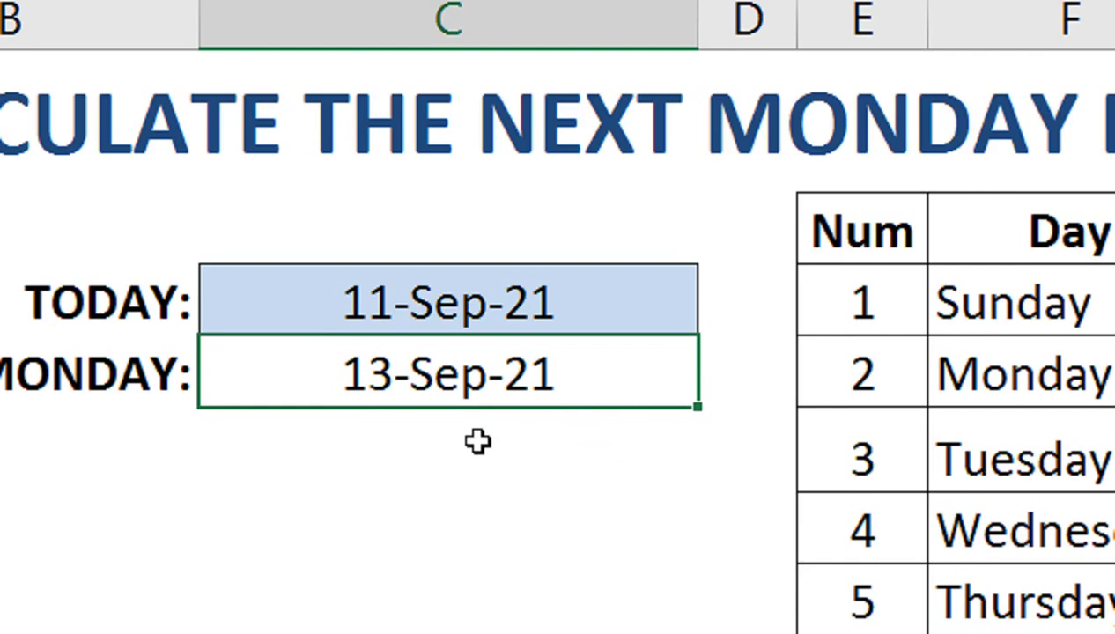
click(477, 441)
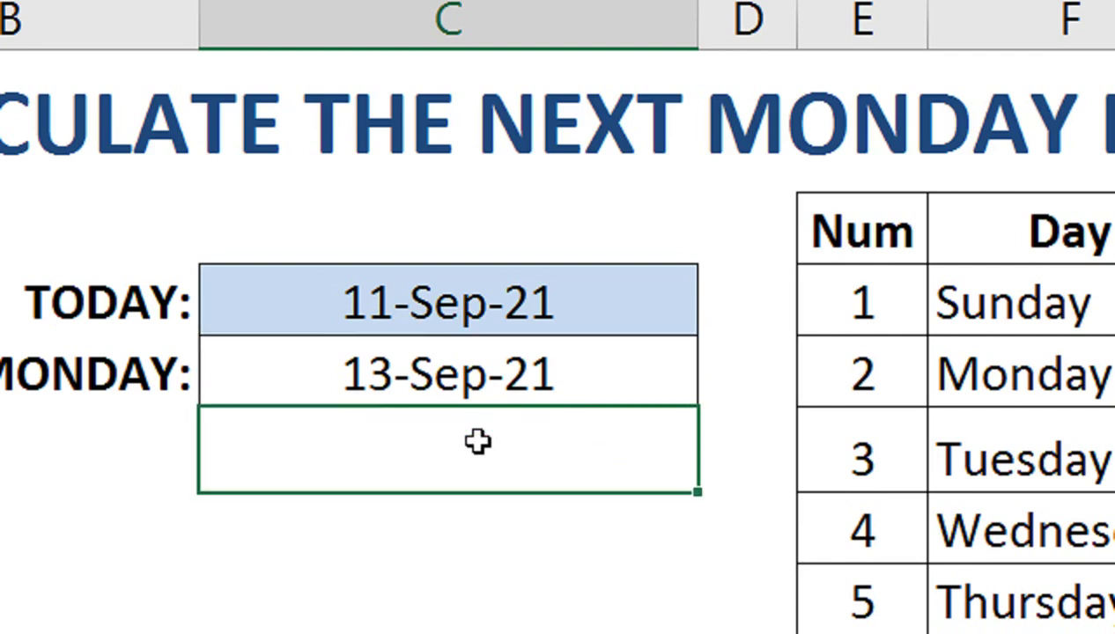
Step: In C6, enter =TEXT(C5,"DDD") so the cell displays Mon
text(=TEX)
key(Tab)
key(Up)
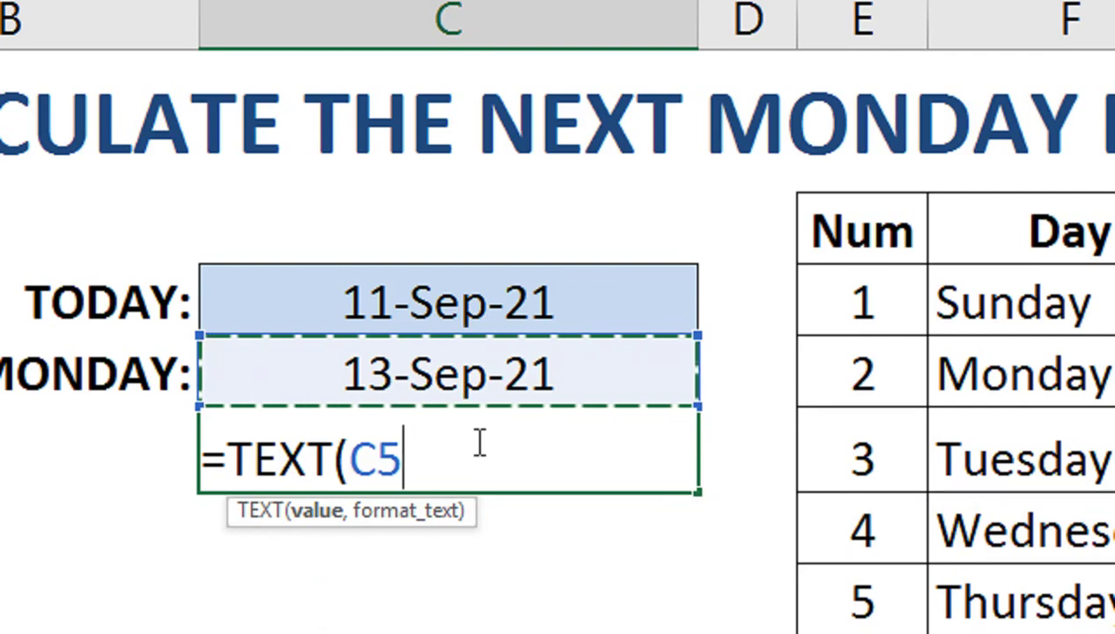
text(,)
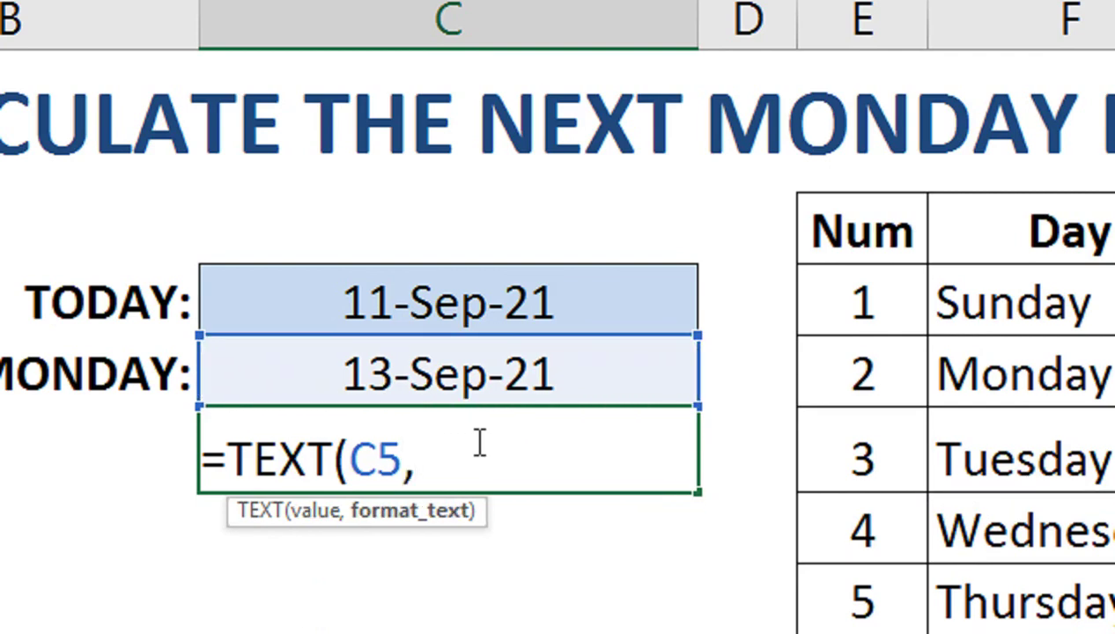
text(")
text(MMM:)
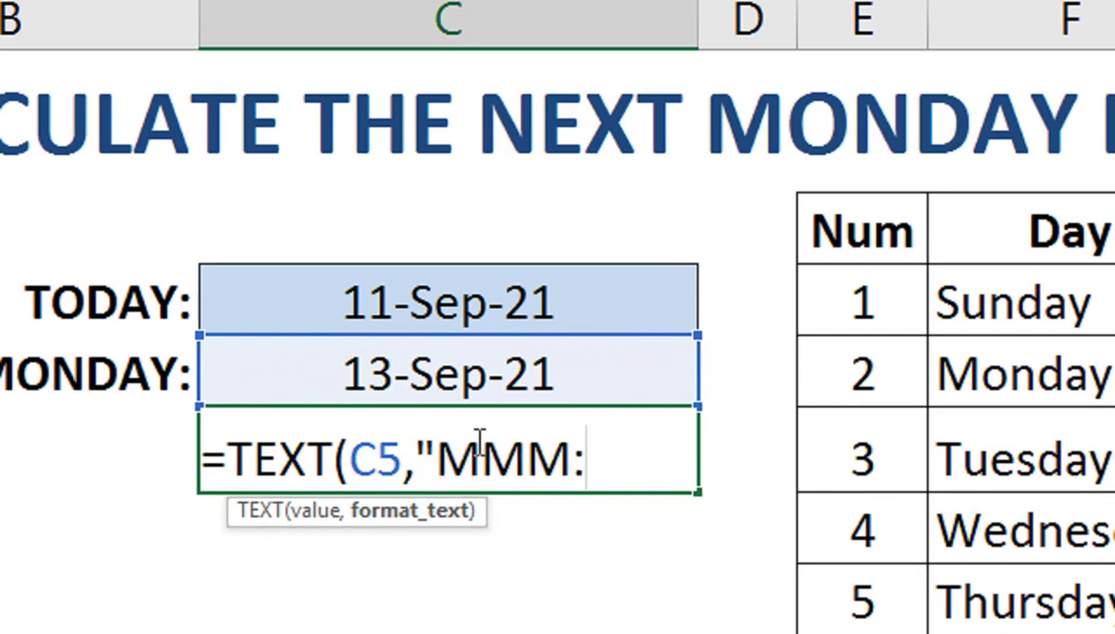
key(BackSpace)
key(BackSpace)
key(BackSpace)
key(BackSpace)
text(DDDD)
key(BackSpace)
text("))
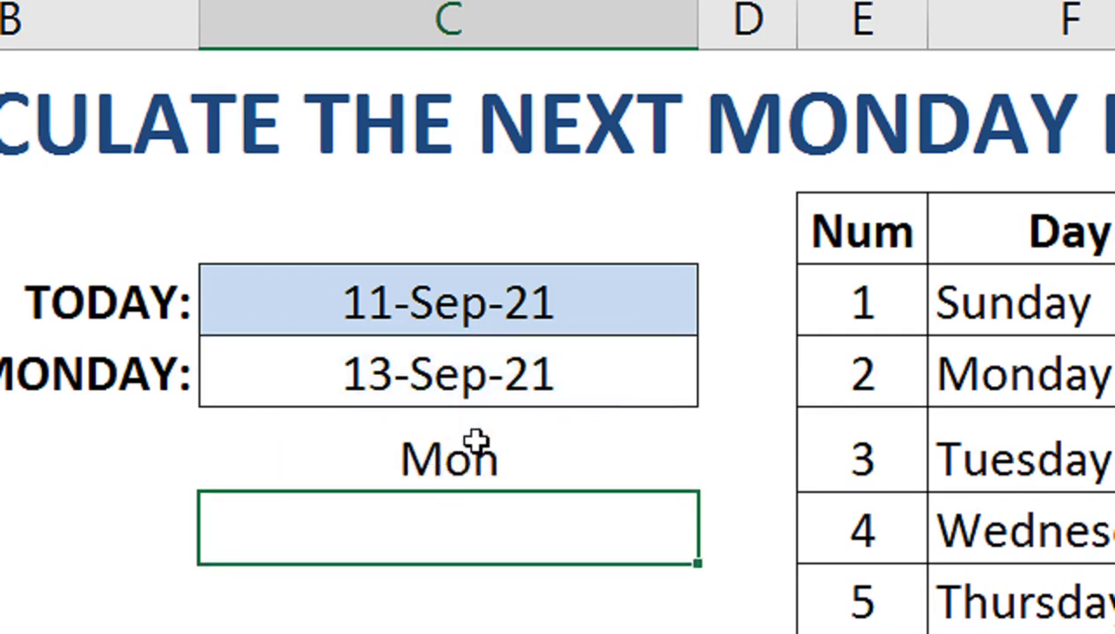
click(462, 378)
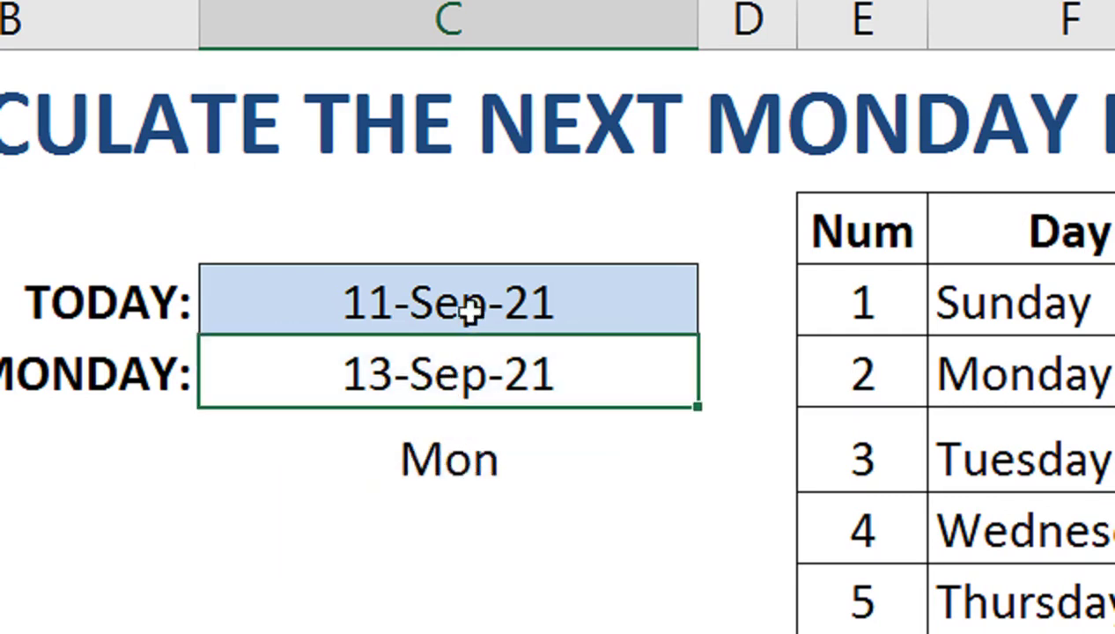
Step: In C3, enter =TEXT(C4,"DDD") so the label shows Sat
click(475, 244)
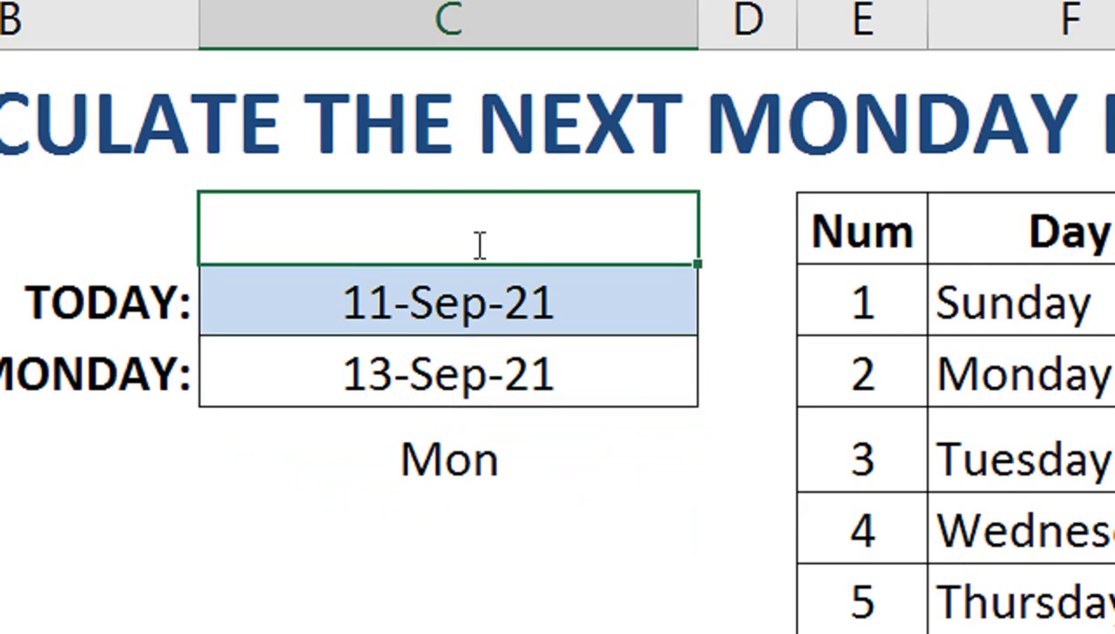
text(=TEXT()
key(Down)
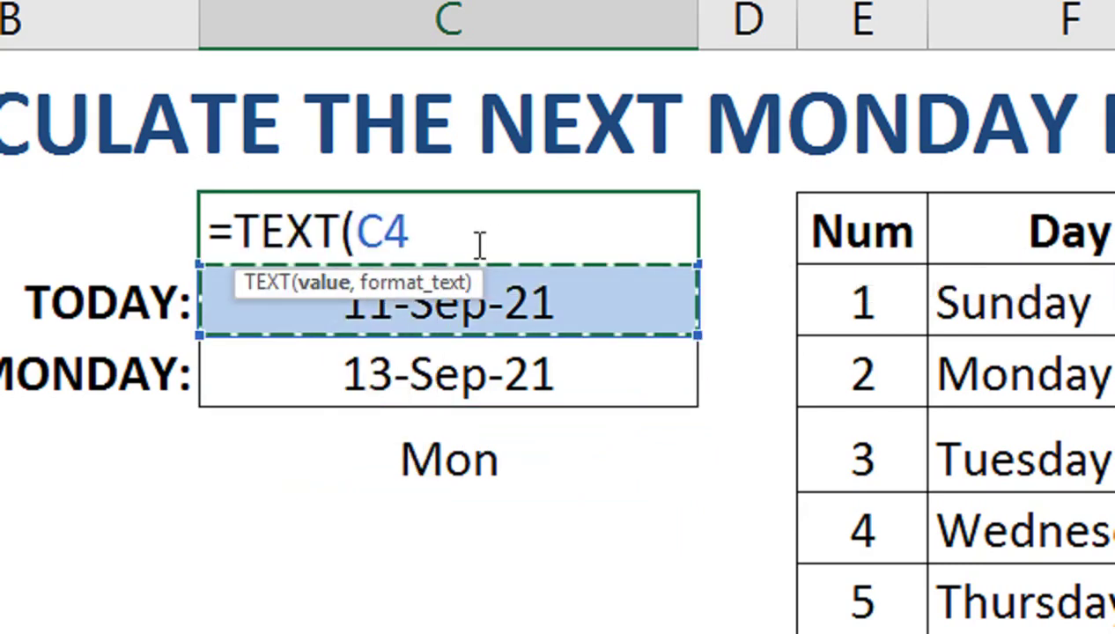
text(,"DDD)
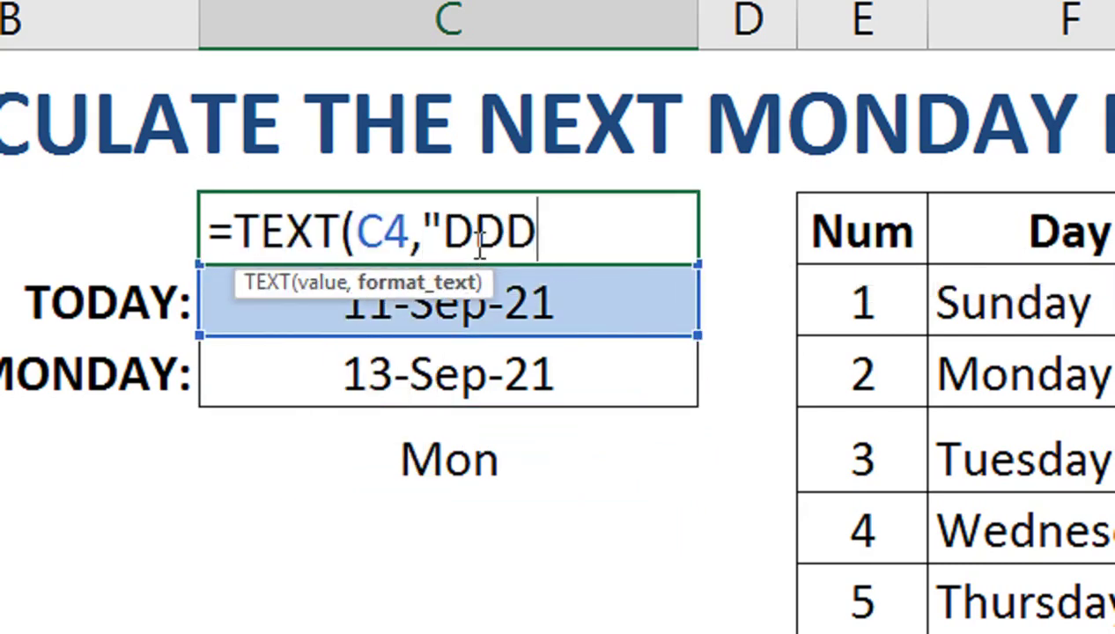
text("))
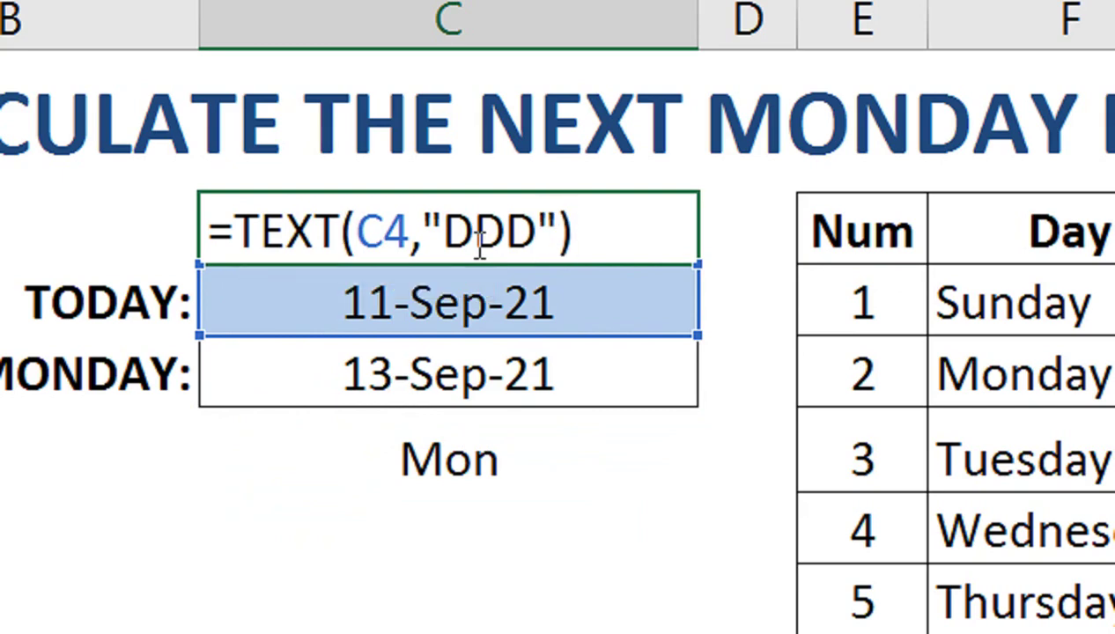
key(Return)
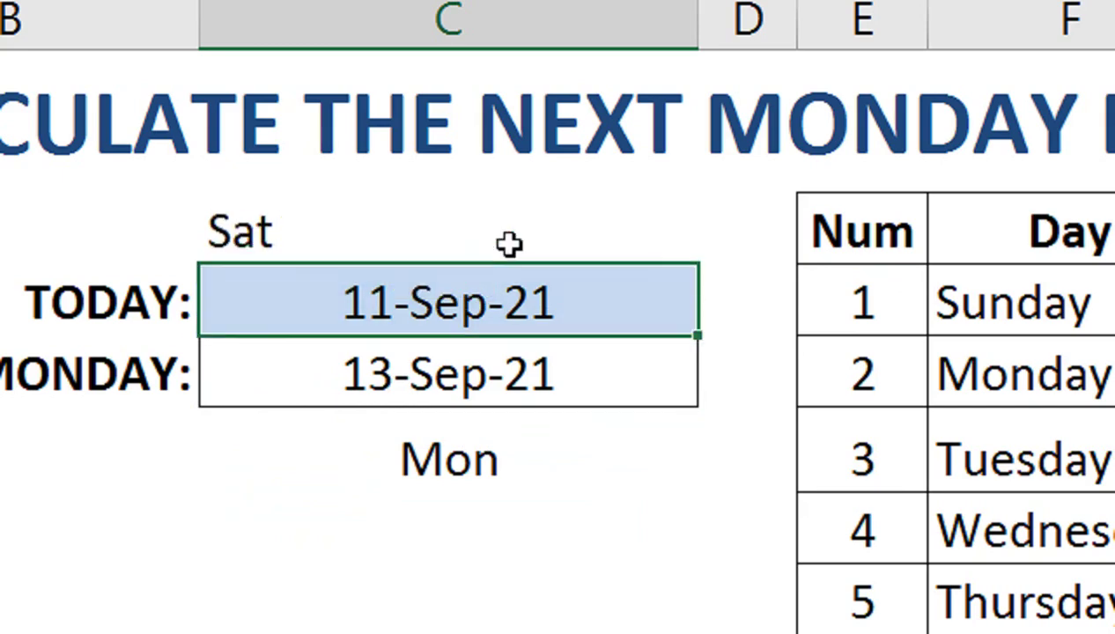
Step: Extend C3's format code to "DDD-MMM" and then "DDD-MMM-YYY", showing Sat-Sep-2021
click(509, 244)
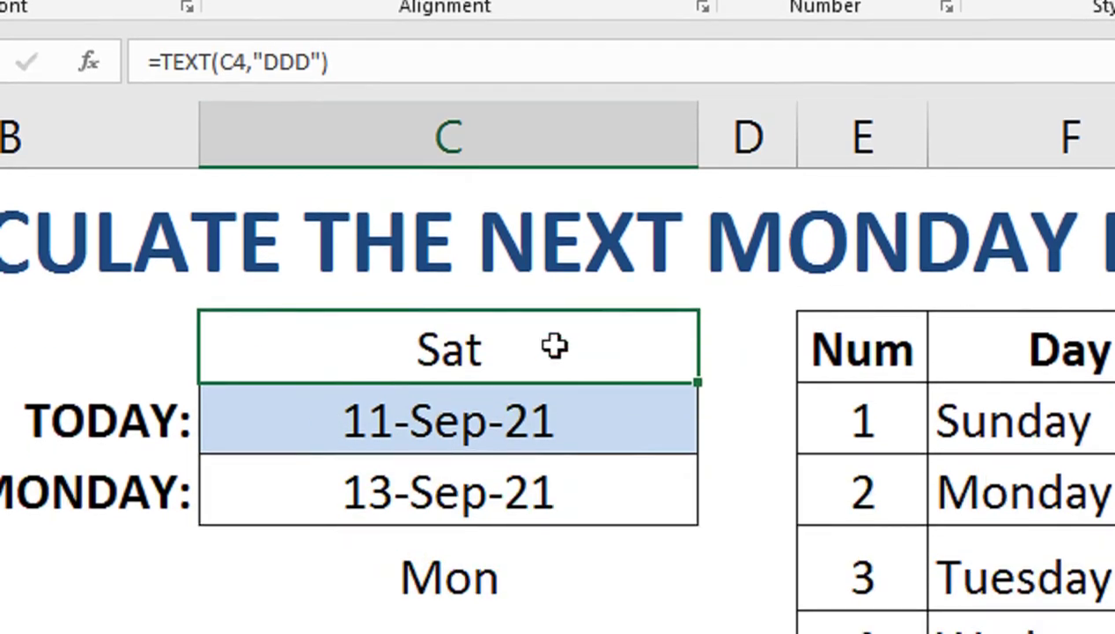
double_click(552, 346)
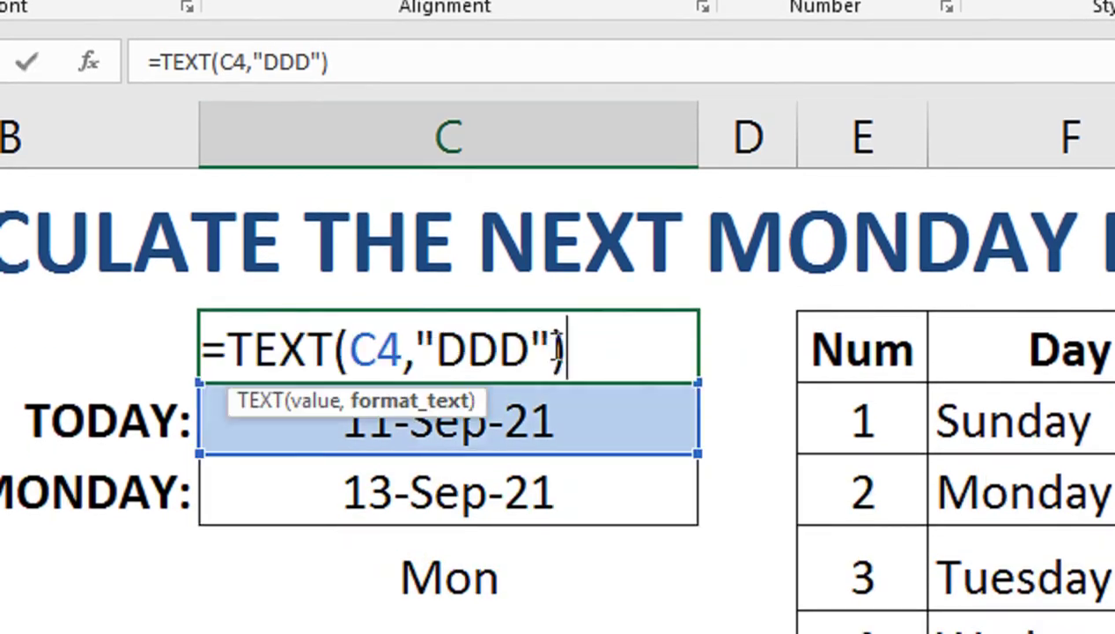
click(531, 349)
text(-MMM)
key(Return)
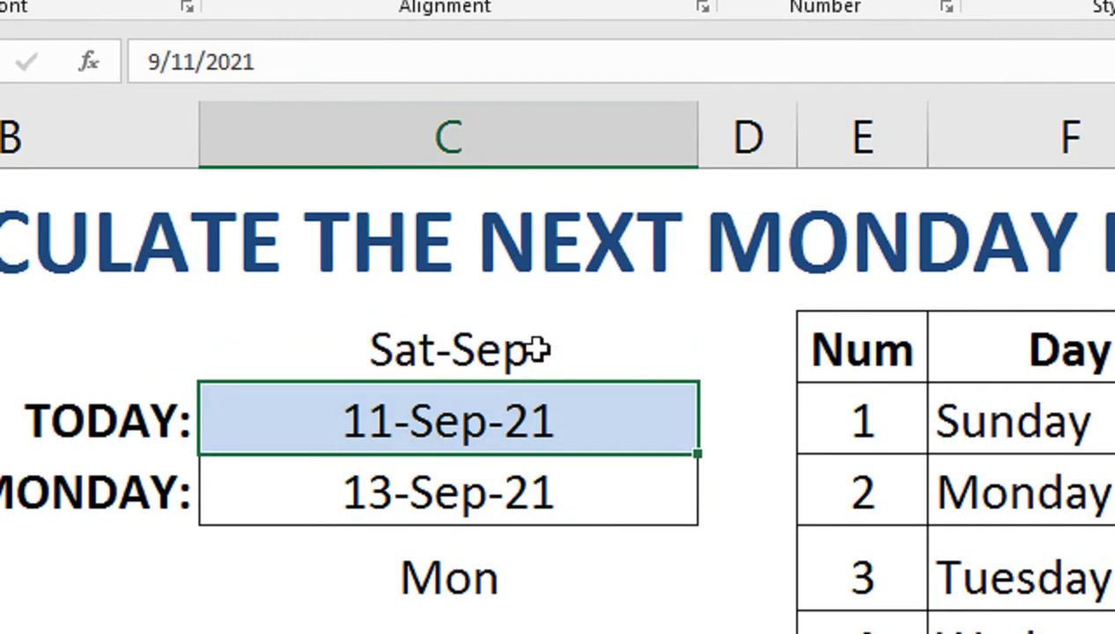
click(539, 349)
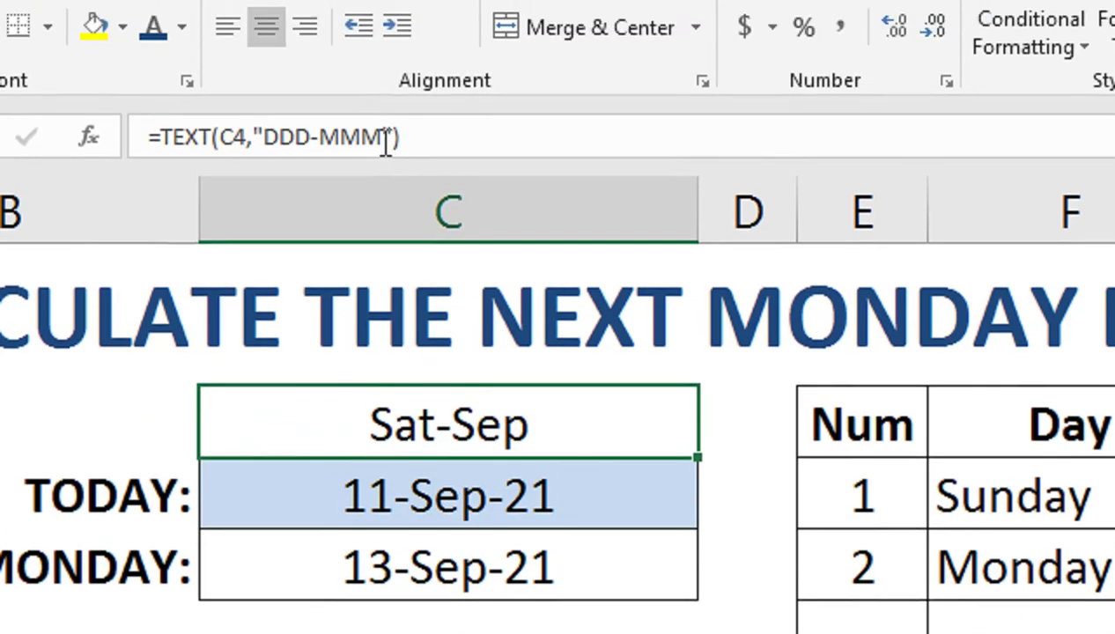
click(385, 138)
text(-MMM-)
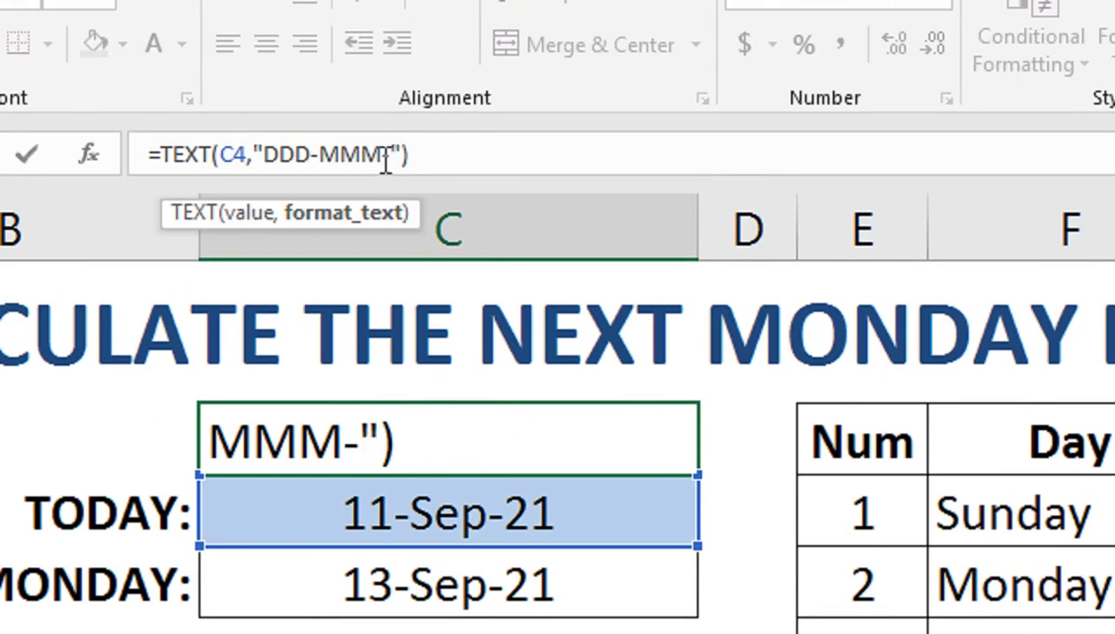
text(YYY)
key(Return)
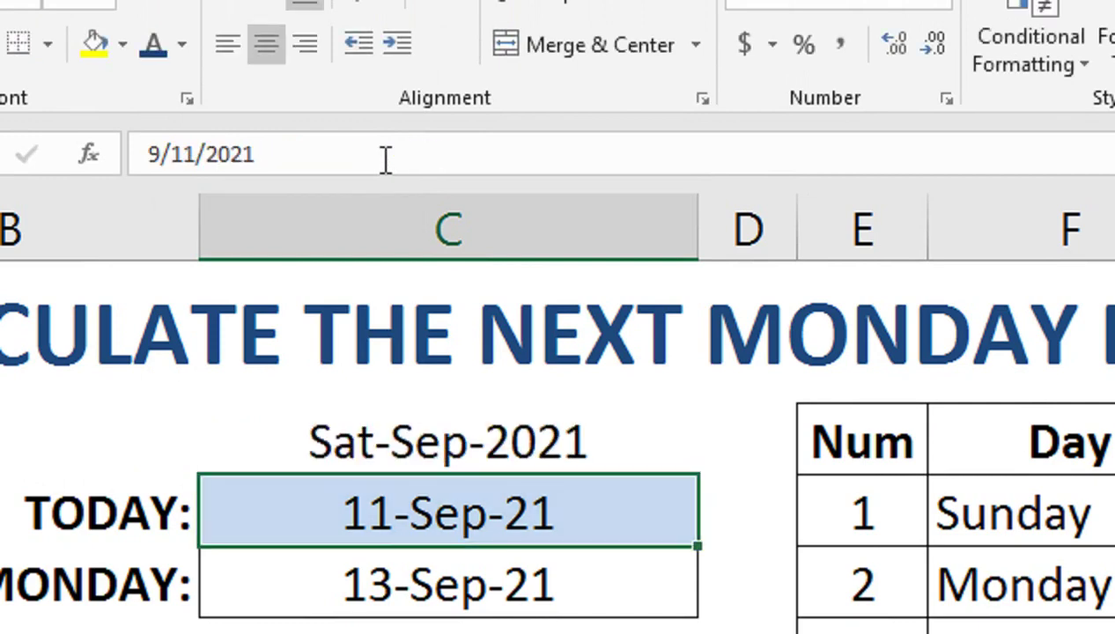
click(352, 454)
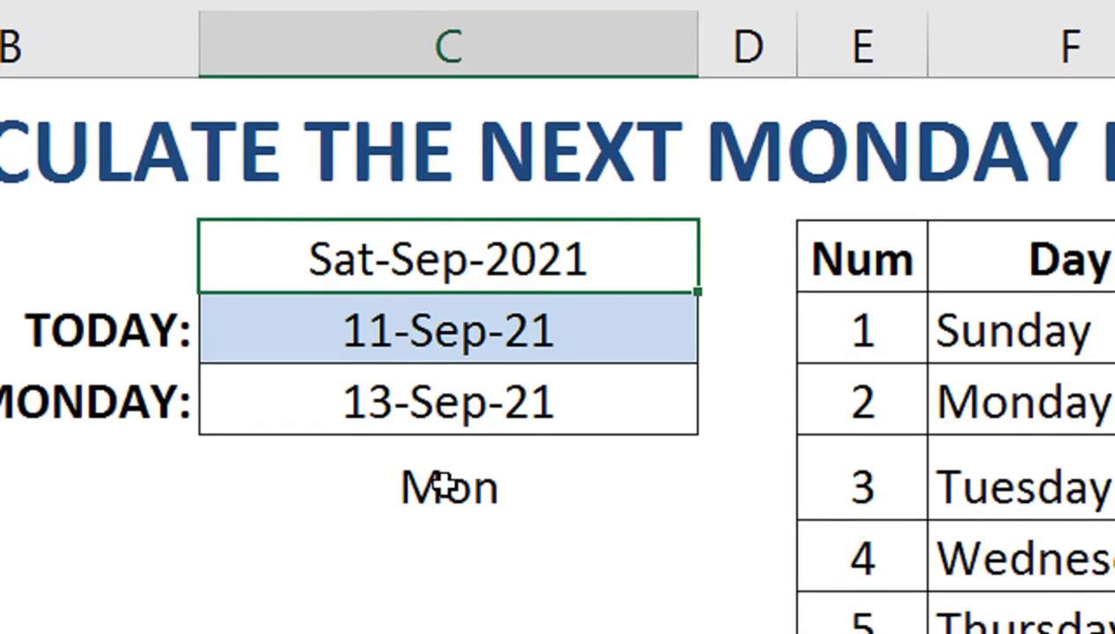
Step: Change C6's TEXT format code to "DDD-MMM-YYYY" so it reads Mon-Sep-2021
double_click(443, 483)
click(530, 475)
text(-MMM-)
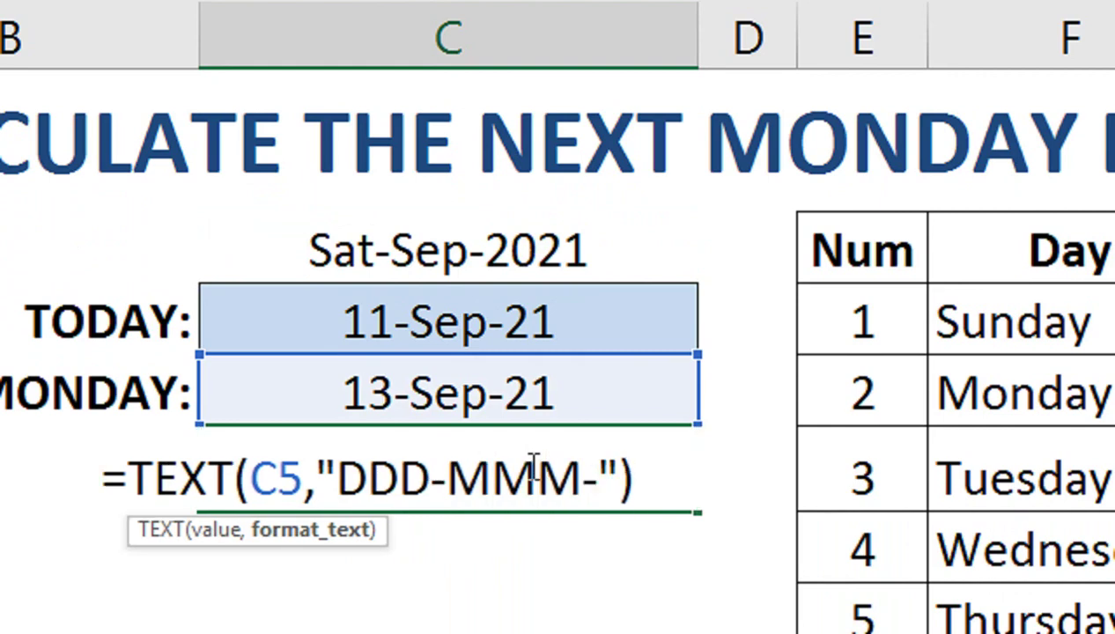
text(YYYY)
key(Return)
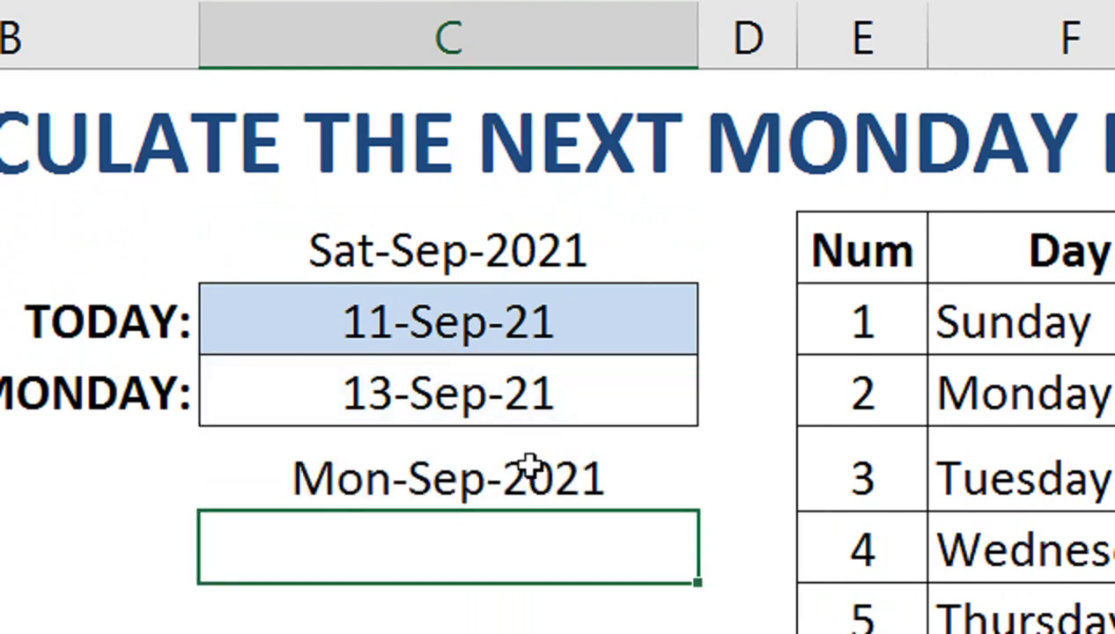
click(528, 467)
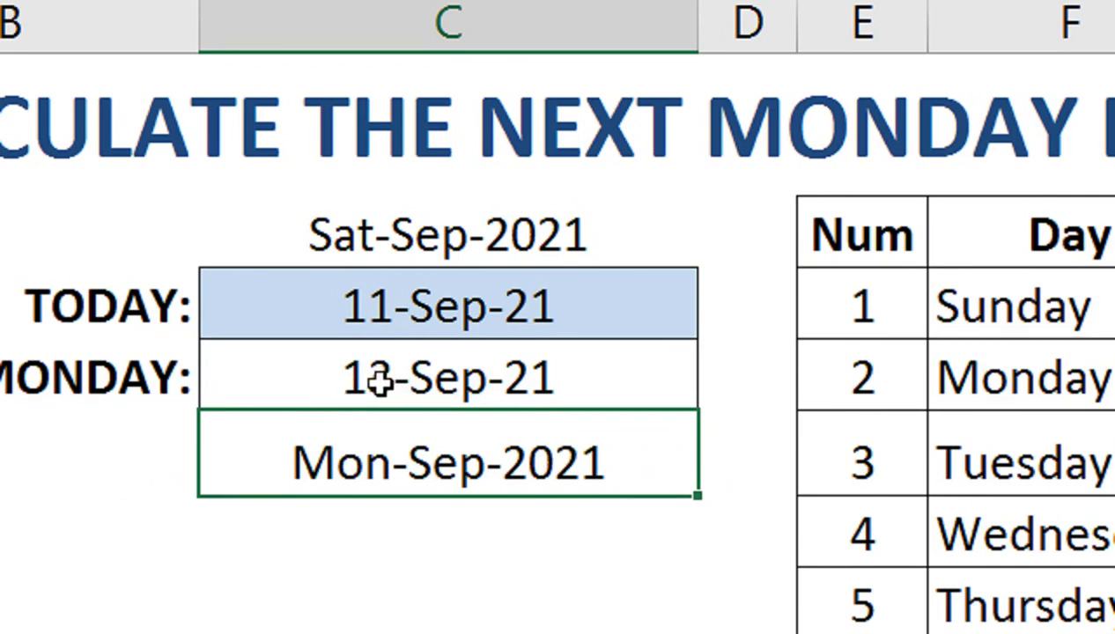
Step: Clear the Sat-Sep-2021 label in C3 and the Mon-Sep-2021 label in C6
click(458, 247)
key(Delete)
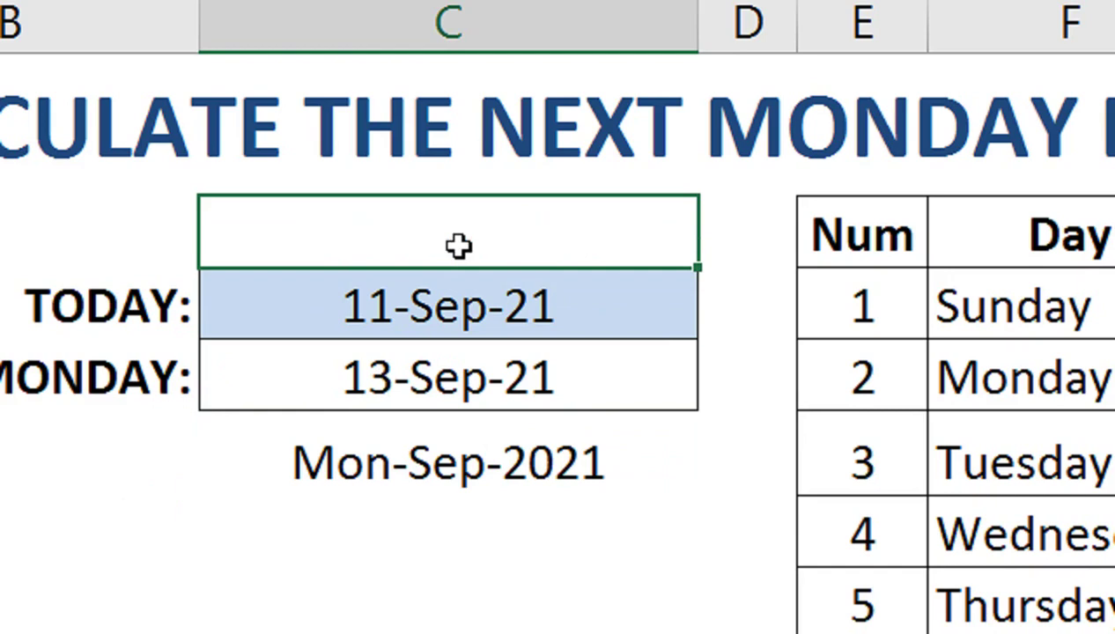
click(440, 465)
key(Delete)
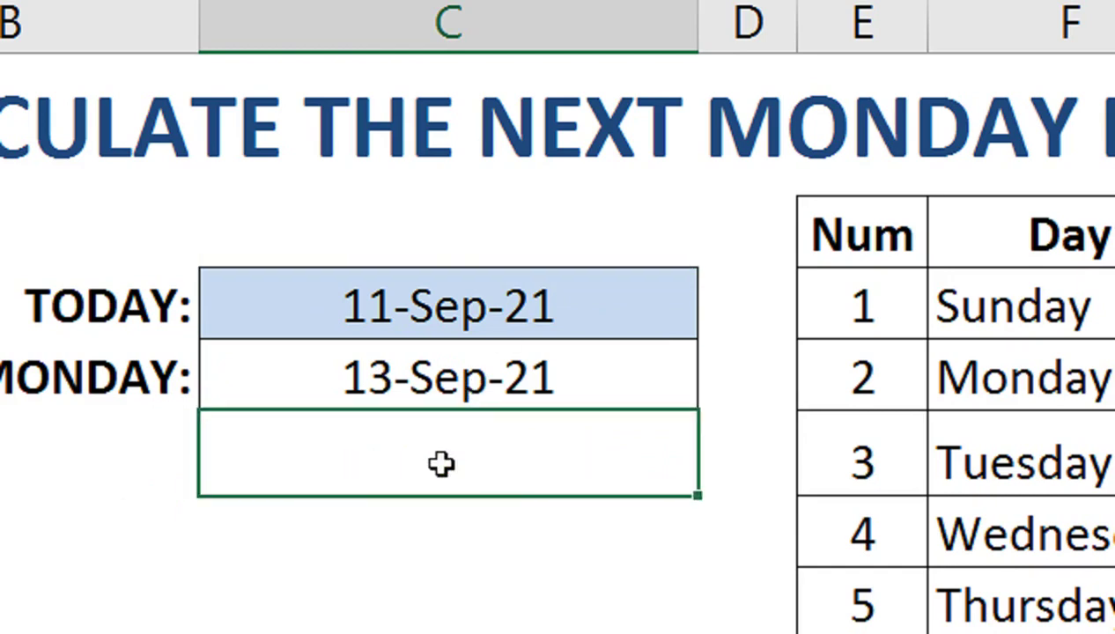